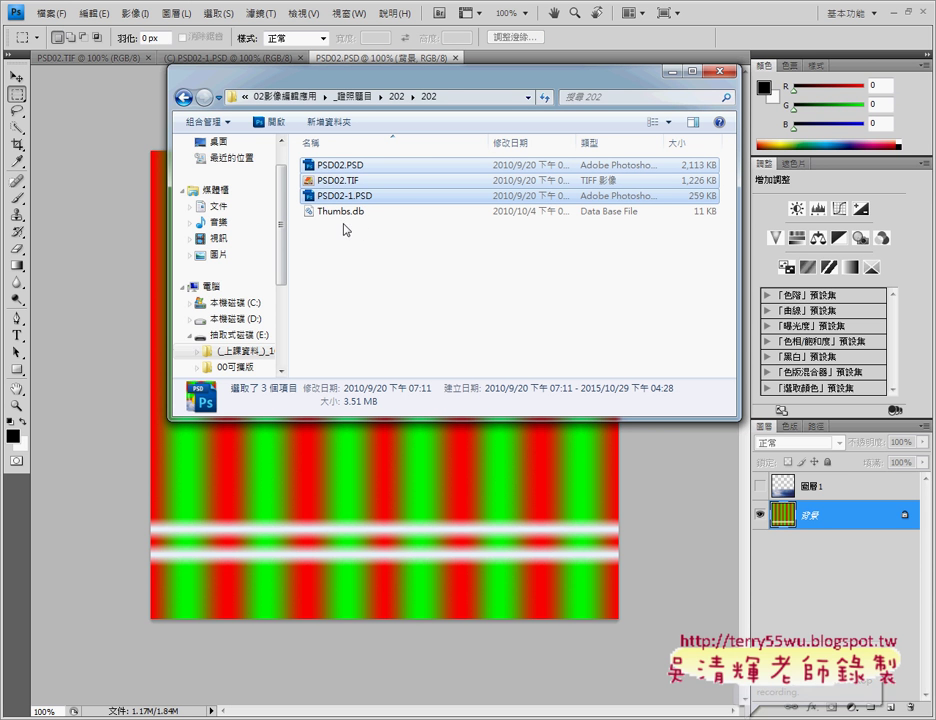
# Look over the PSD02 files in Explorer folder 202 and move the window aside.
pyautogui.click(355, 213)
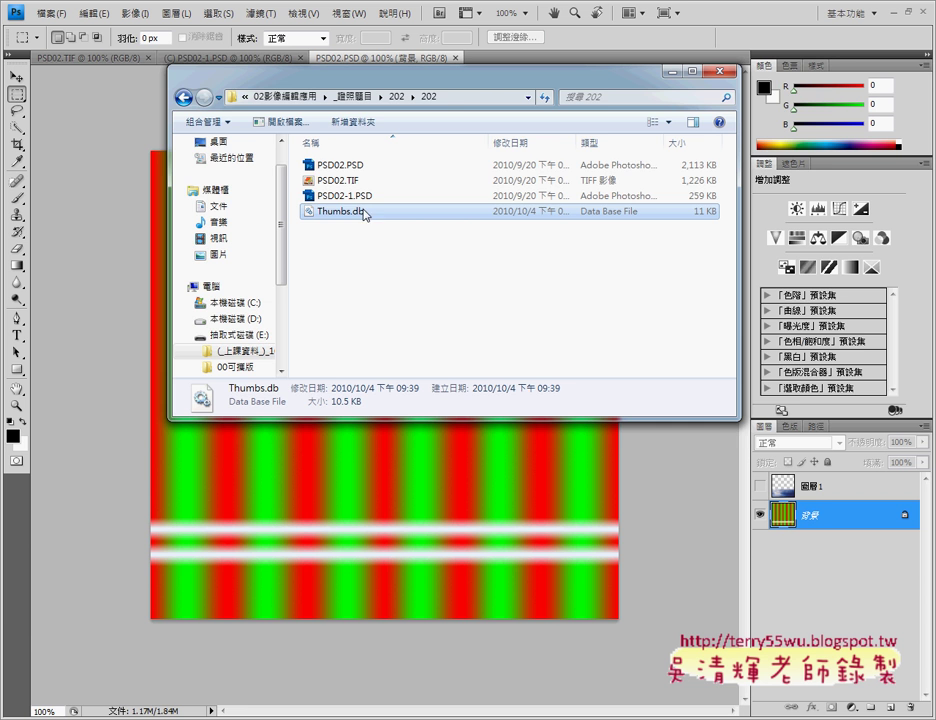
pyautogui.moveTo(474, 86); pyautogui.dragTo(563, 105)
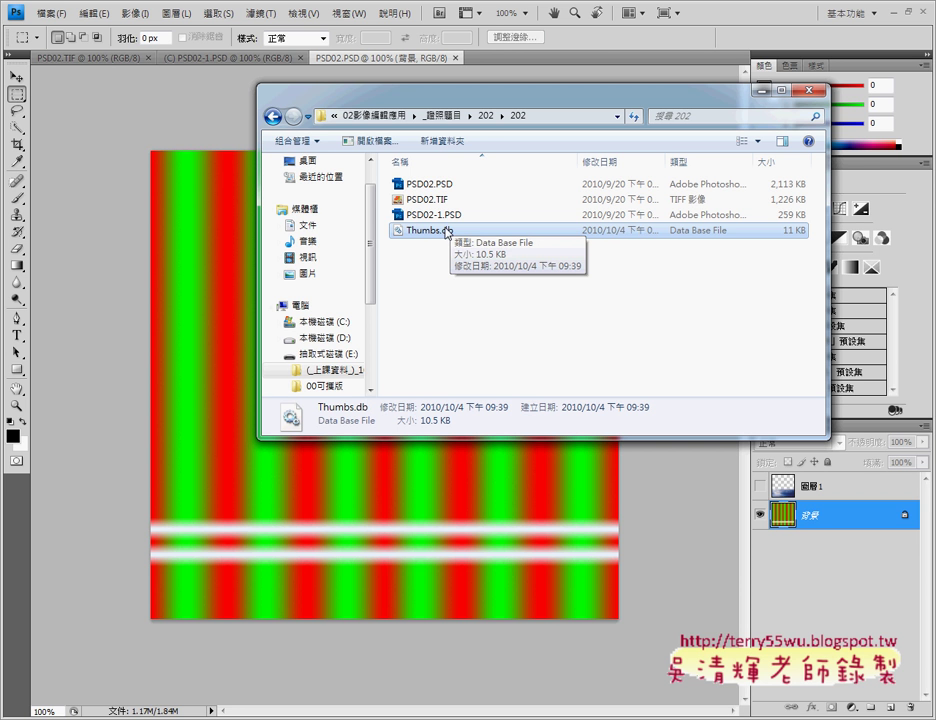
# Reorder Photoshop's document tabs so PSD02.TIF is last, then compare the duck with it.
pyautogui.click(130, 108)
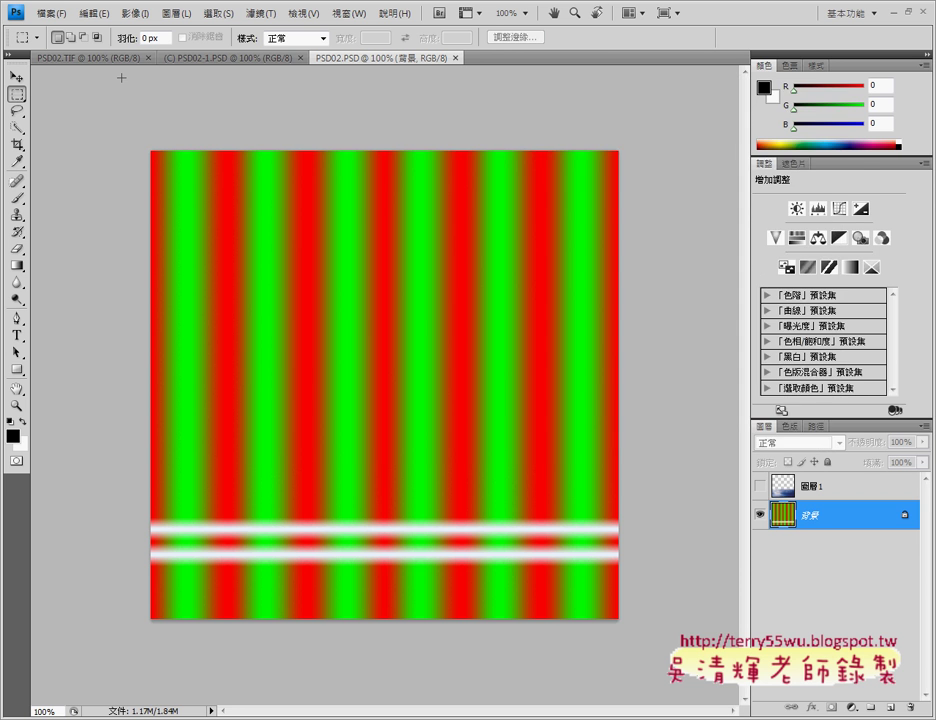
pyautogui.moveTo(93, 57)
pyautogui.mouseDown()
pyautogui.moveTo(168, 73)
pyautogui.moveTo(421, 60)
pyautogui.mouseUp()
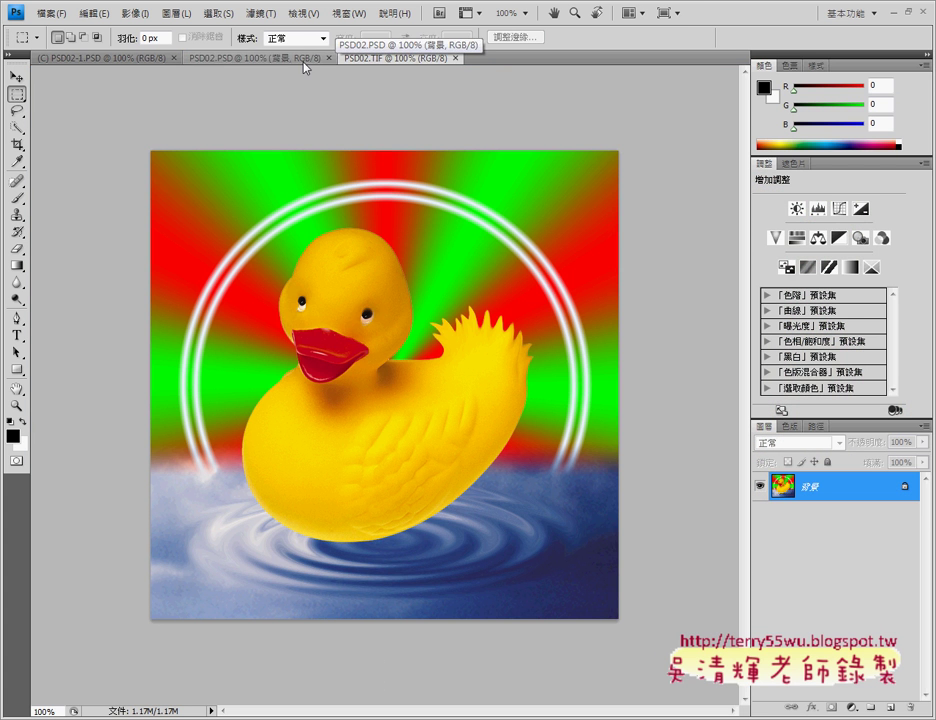
pyautogui.click(100, 58)
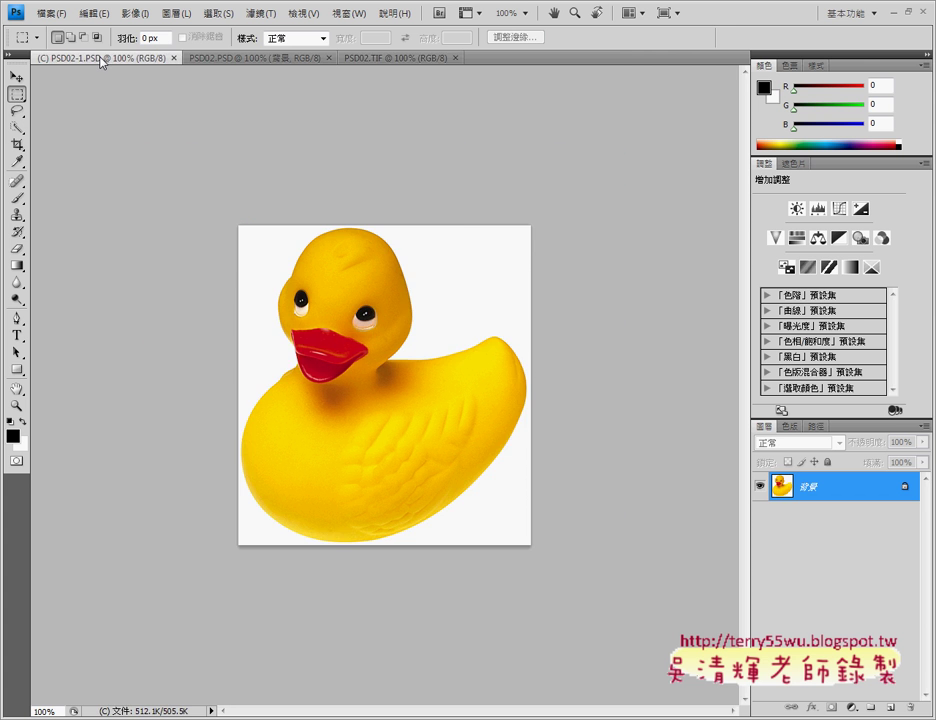
pyautogui.click(372, 58)
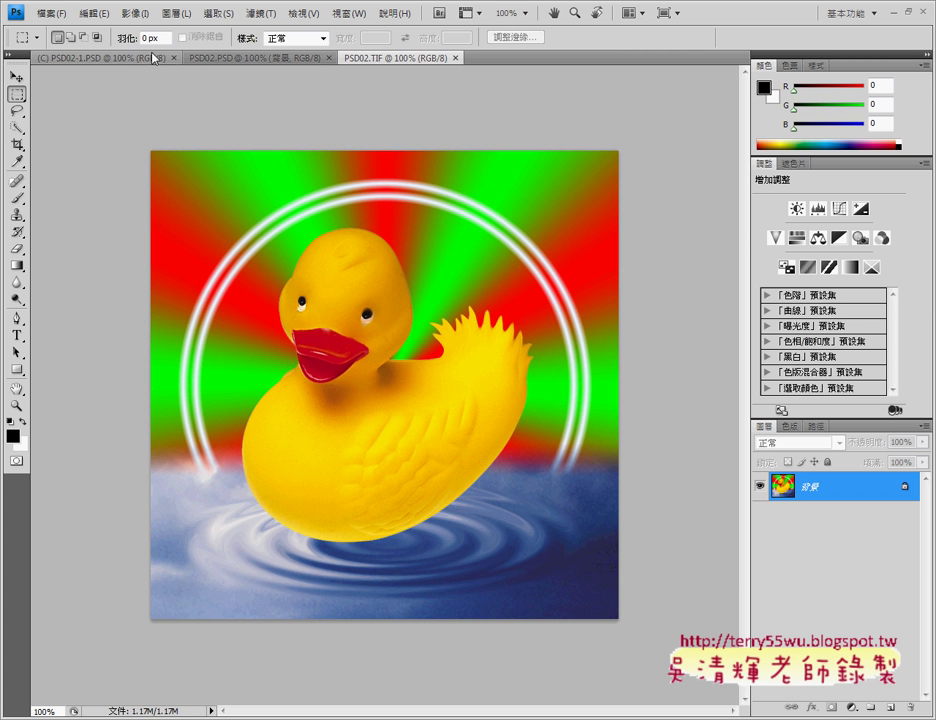
# Point out the duck's eyes and tail in PSD02-1.PSD as the parts to reshape.
pyautogui.click(116, 60)
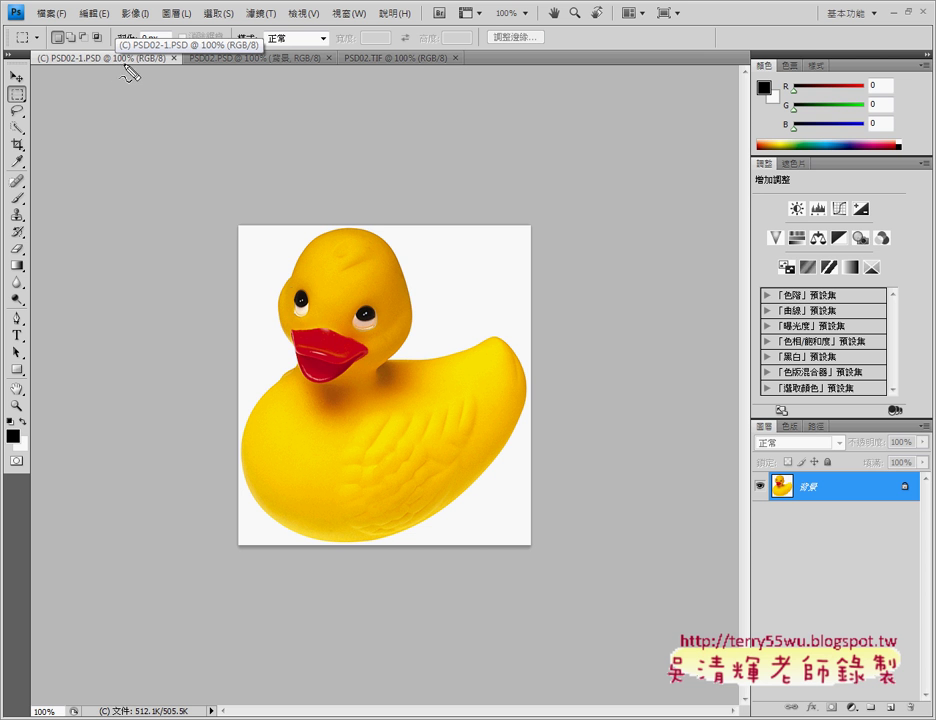
pyautogui.moveTo(300, 282); pyautogui.dragTo(372, 330)
pyautogui.moveTo(517, 383)
pyautogui.mouseDown()
pyautogui.moveTo(455, 318)
pyautogui.moveTo(504, 376)
pyautogui.mouseUp()
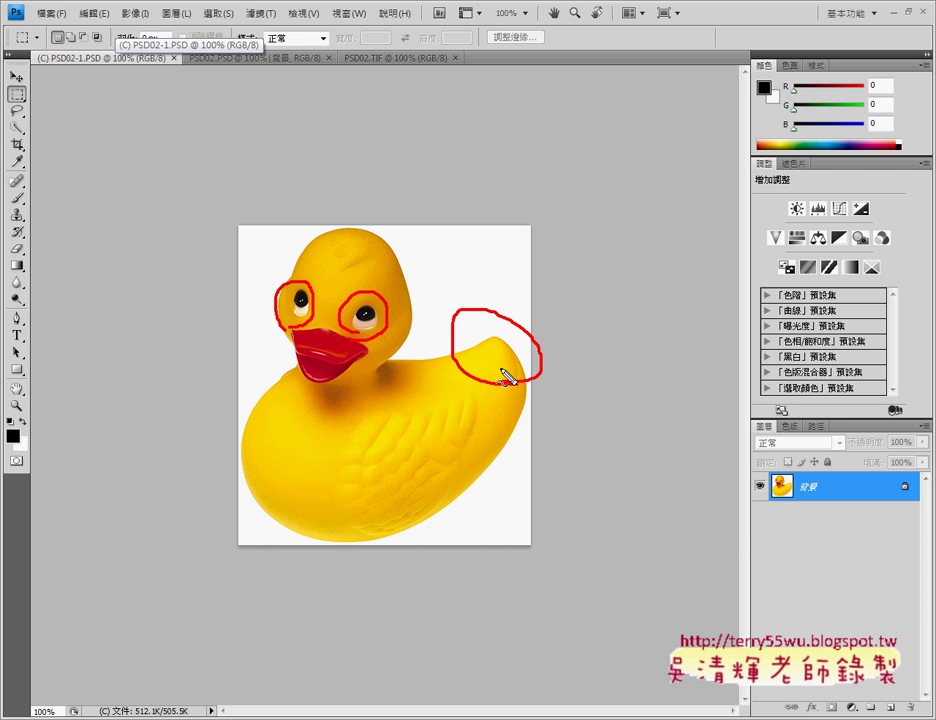
pyautogui.press('Escape')
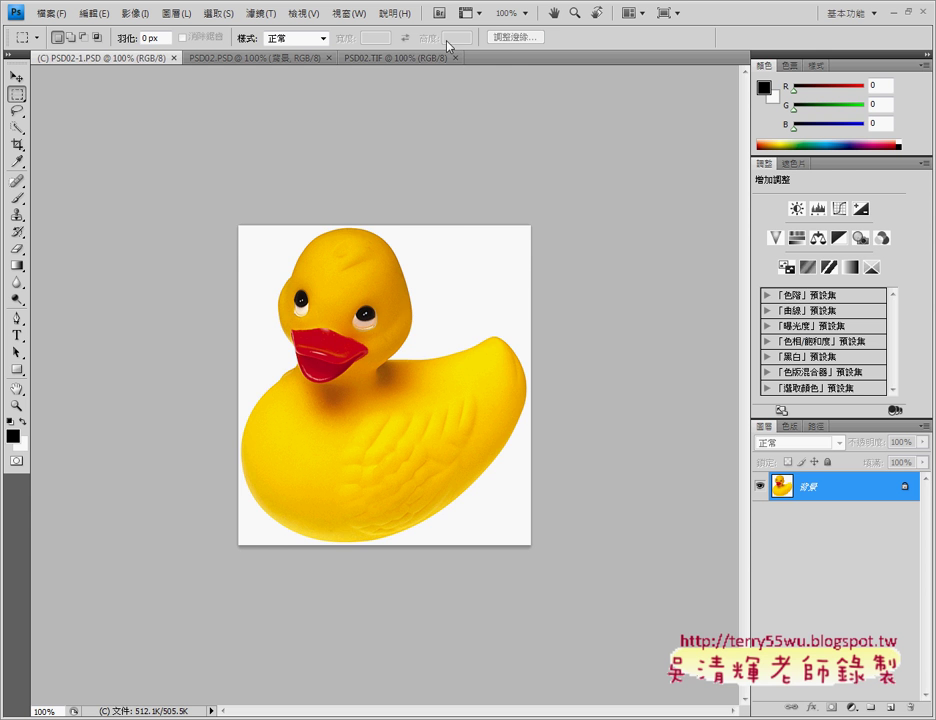
# Highlight the reference's water ripples, check the striped PSD02.PSD, and finish on PSD02.TIF.
pyautogui.click(384, 58)
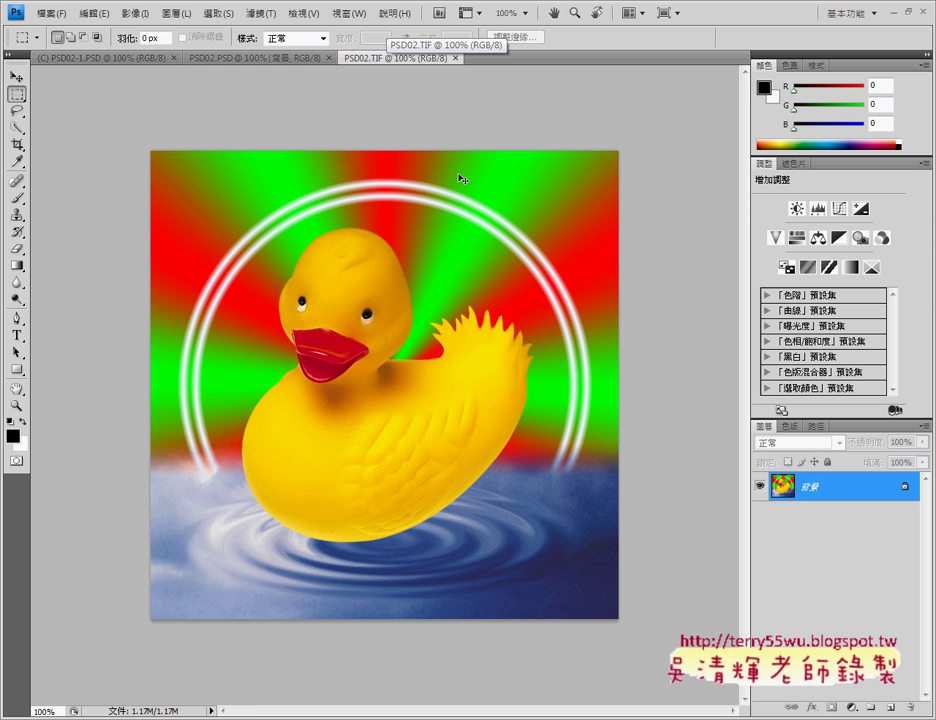
pyautogui.moveTo(381, 603)
pyautogui.mouseDown()
pyautogui.moveTo(380, 452)
pyautogui.moveTo(340, 601)
pyautogui.mouseUp()
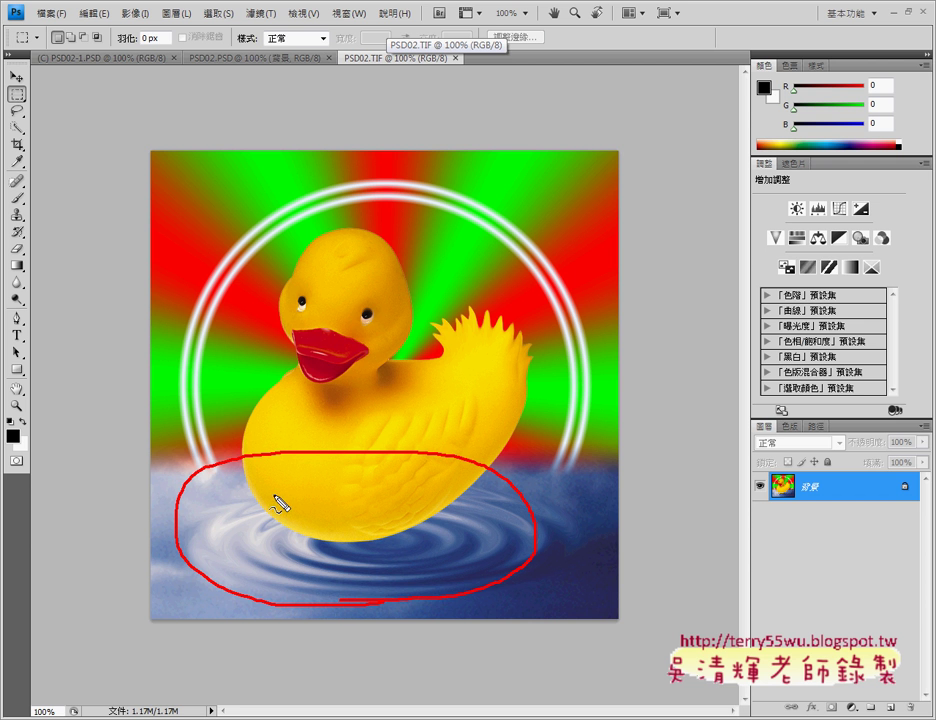
pyautogui.moveTo(205, 455)
pyautogui.mouseDown()
pyautogui.moveTo(528, 171)
pyautogui.moveTo(690, 418)
pyautogui.moveTo(330, 462)
pyautogui.mouseUp()
pyautogui.press('Escape')
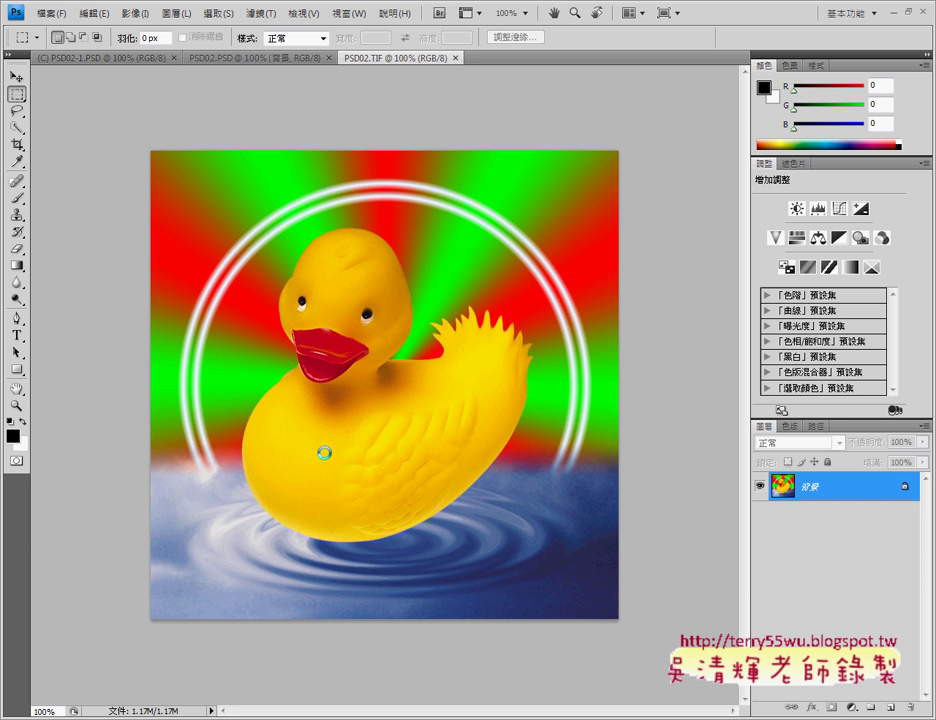
pyautogui.click(252, 58)
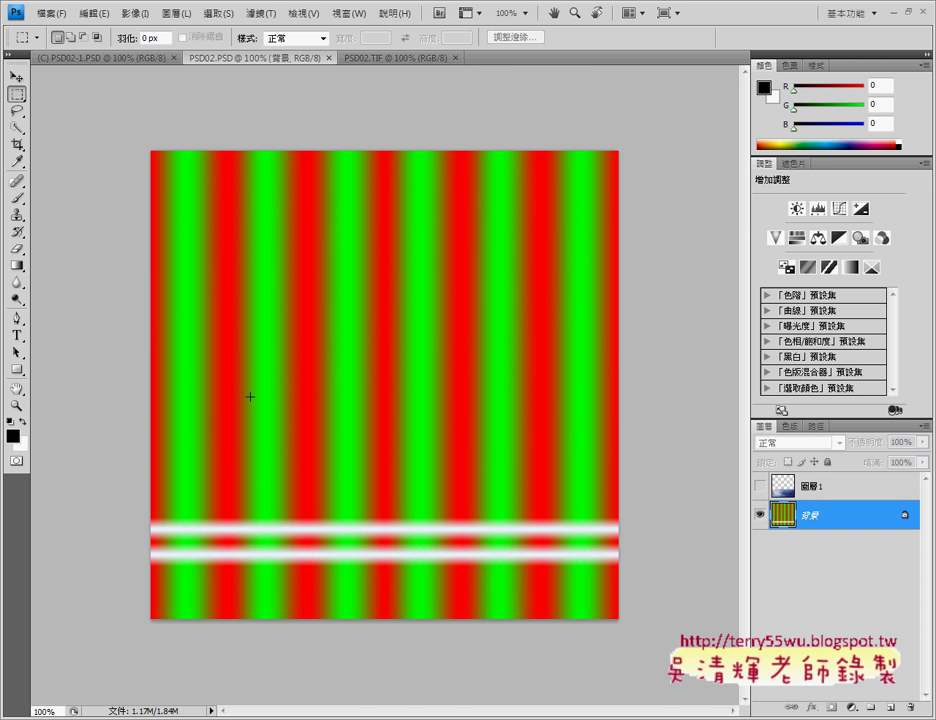
pyautogui.click(412, 58)
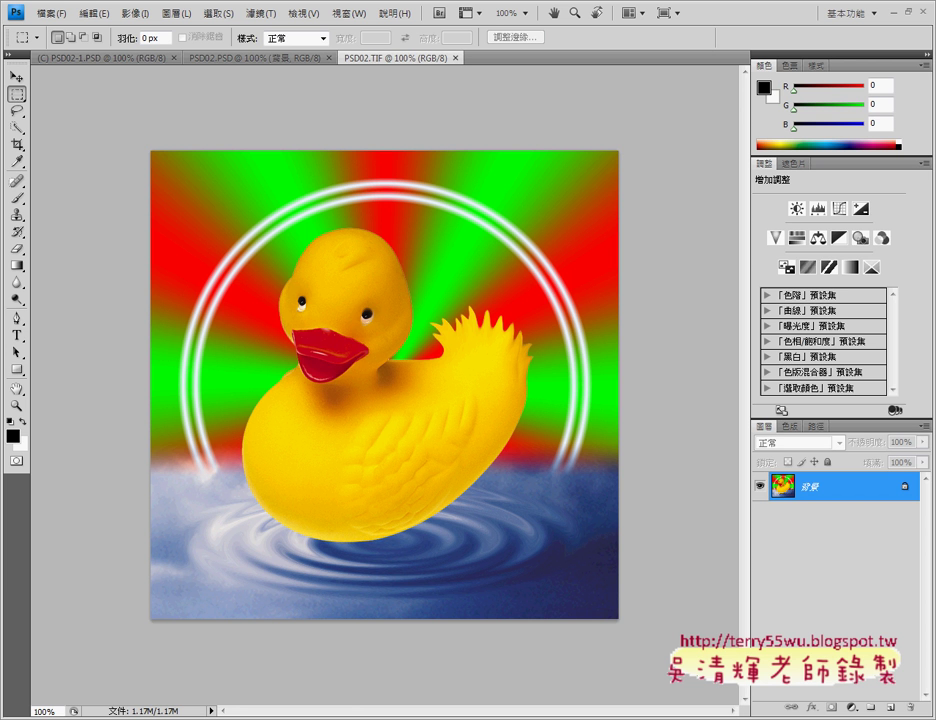
# Show page 13 of the instructions PDF and underline the 濾鏡 液化 requirement for the eyes.
pyautogui.click(189, 470)
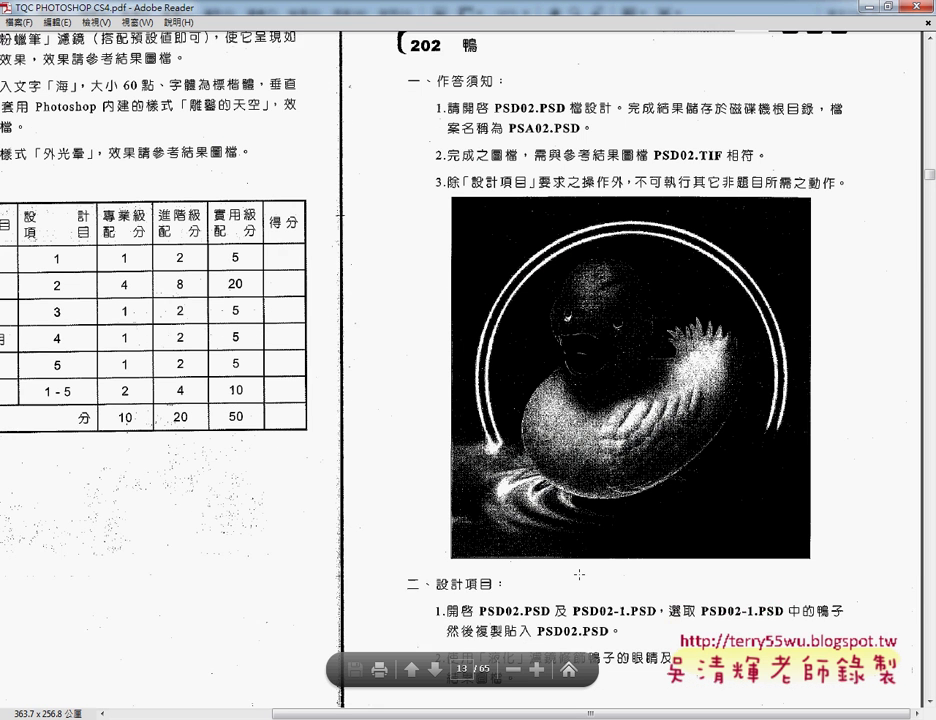
pyautogui.scroll(-1, 579, 574)
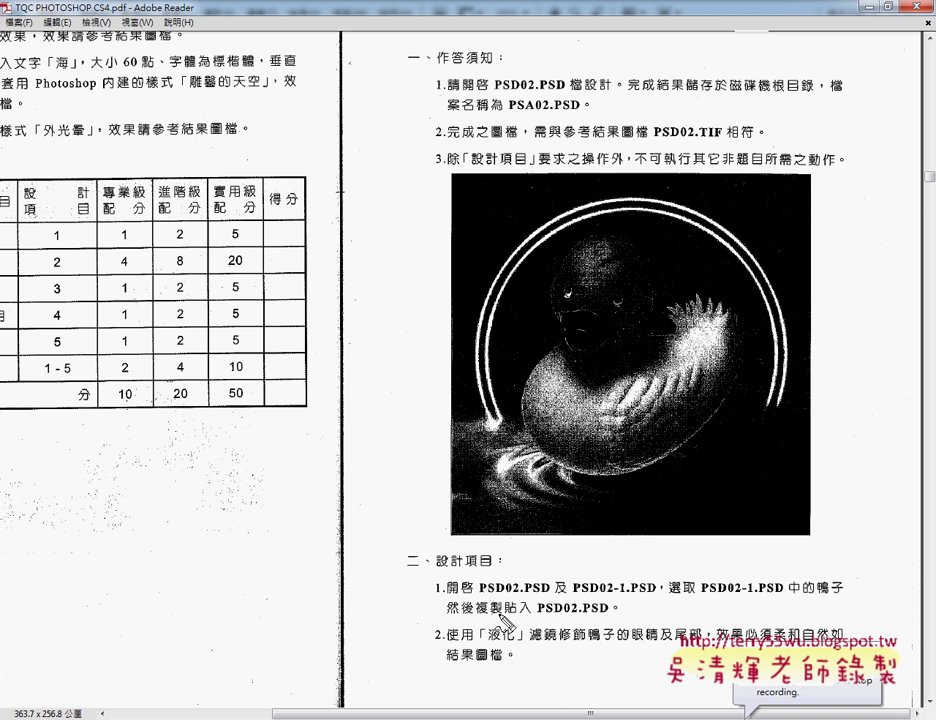
pyautogui.moveTo(488, 666)
pyautogui.mouseDown()
pyautogui.moveTo(559, 655)
pyautogui.moveTo(491, 636)
pyautogui.mouseUp()
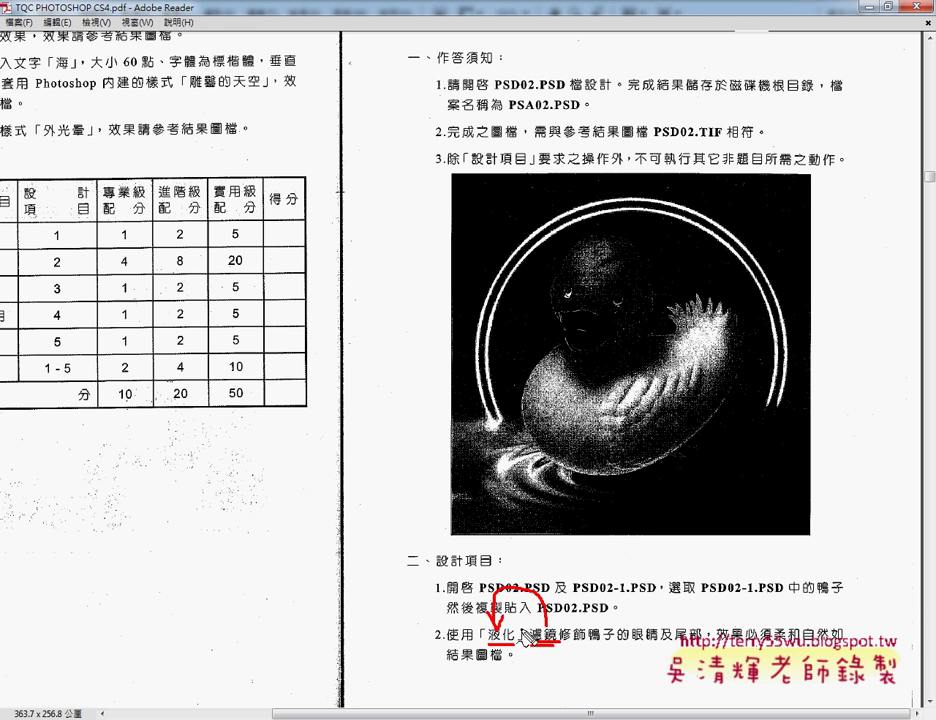
pyautogui.moveTo(532, 647); pyautogui.dragTo(559, 647)
pyautogui.moveTo(633, 646); pyautogui.dragTo(706, 646)
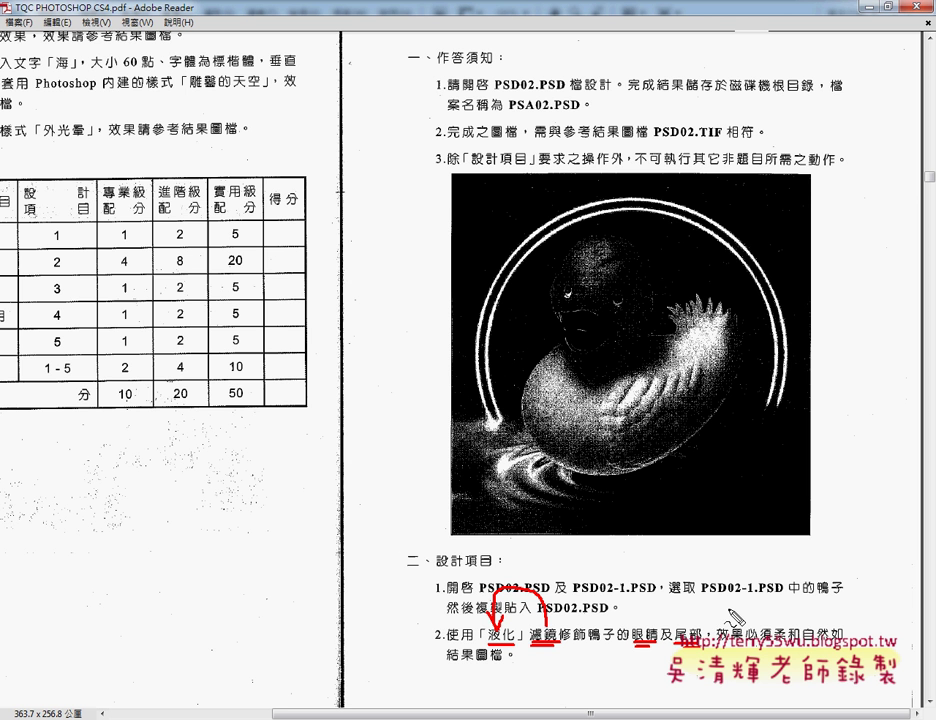
pyautogui.press('Escape')
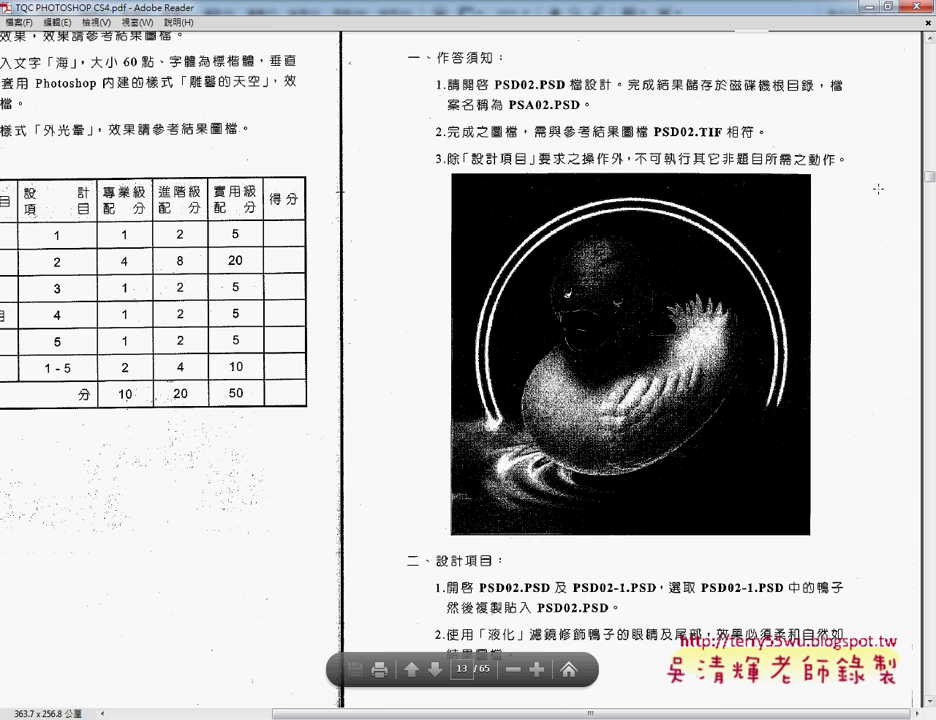
# Return to Photoshop on the PSD02-1.PSD duck and show the 濾鏡 (Filter) menu.
pyautogui.hotkey('alt', 'Tab')
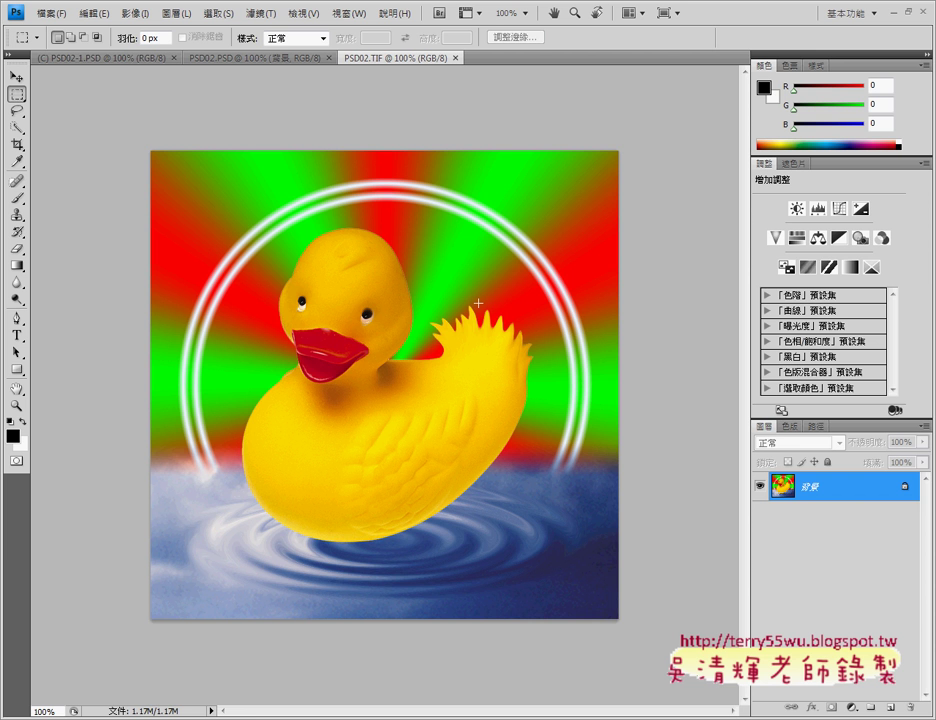
pyautogui.click(121, 58)
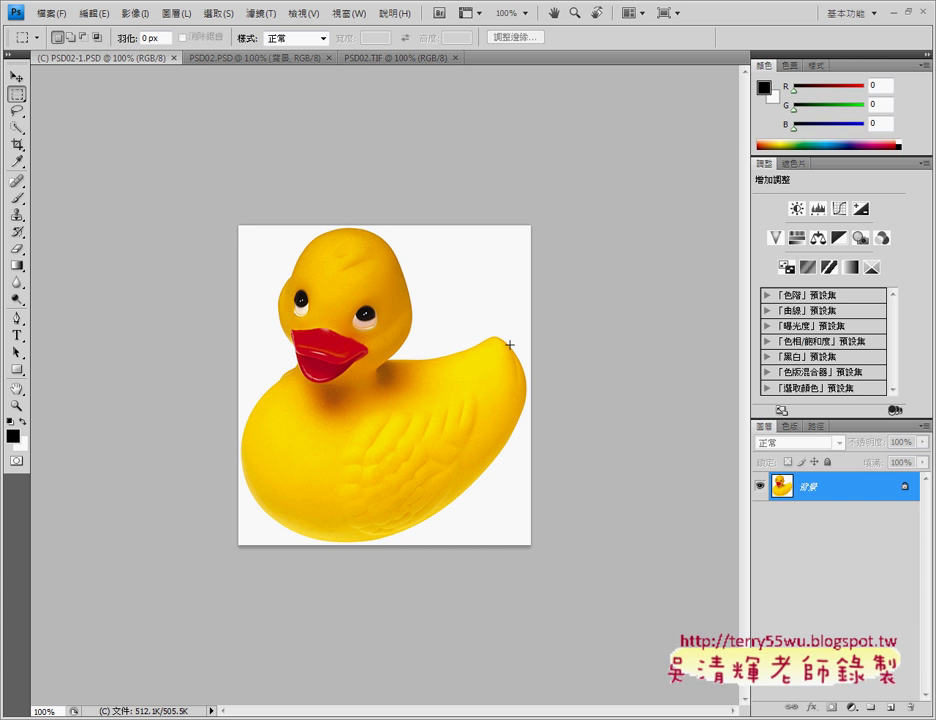
pyautogui.click(264, 14)
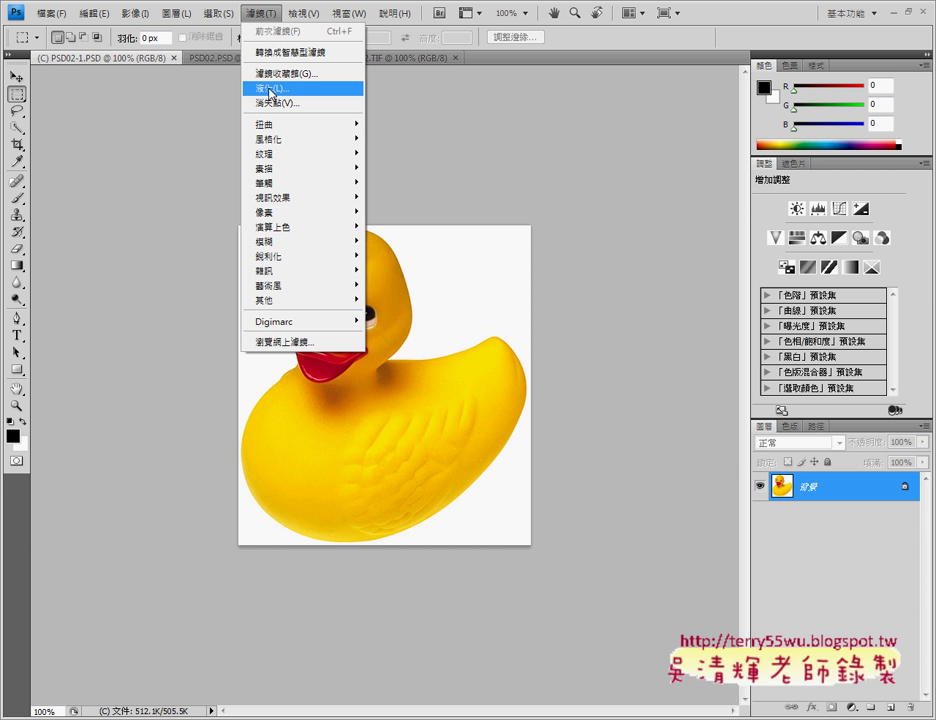
# Open Liquify on the duck and select the Pucker tool after briefly trying Bloat.
pyautogui.click(271, 94)
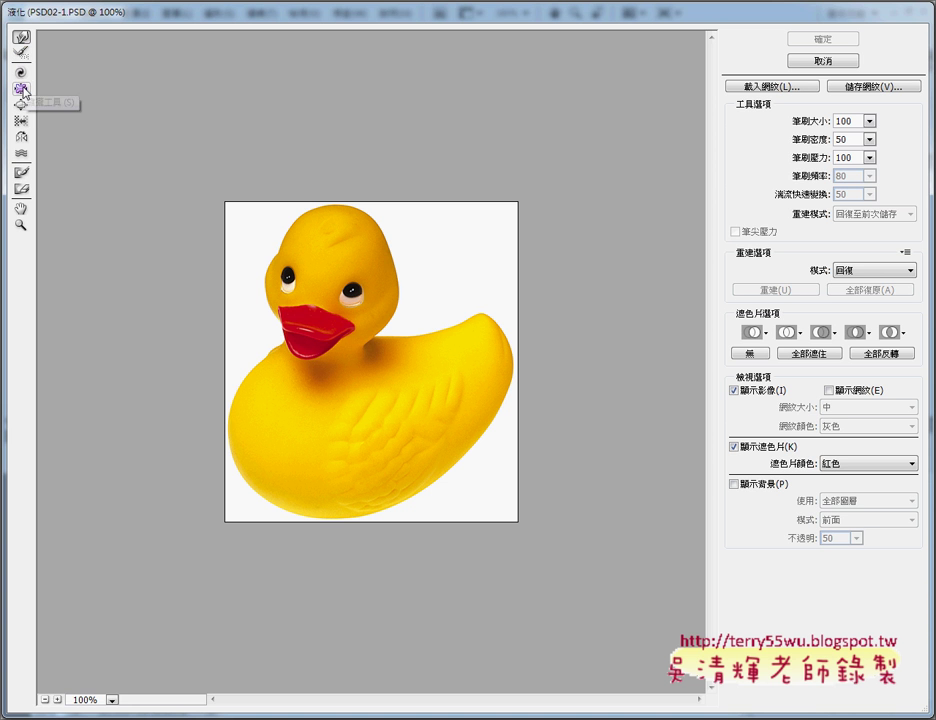
pyautogui.click(21, 89)
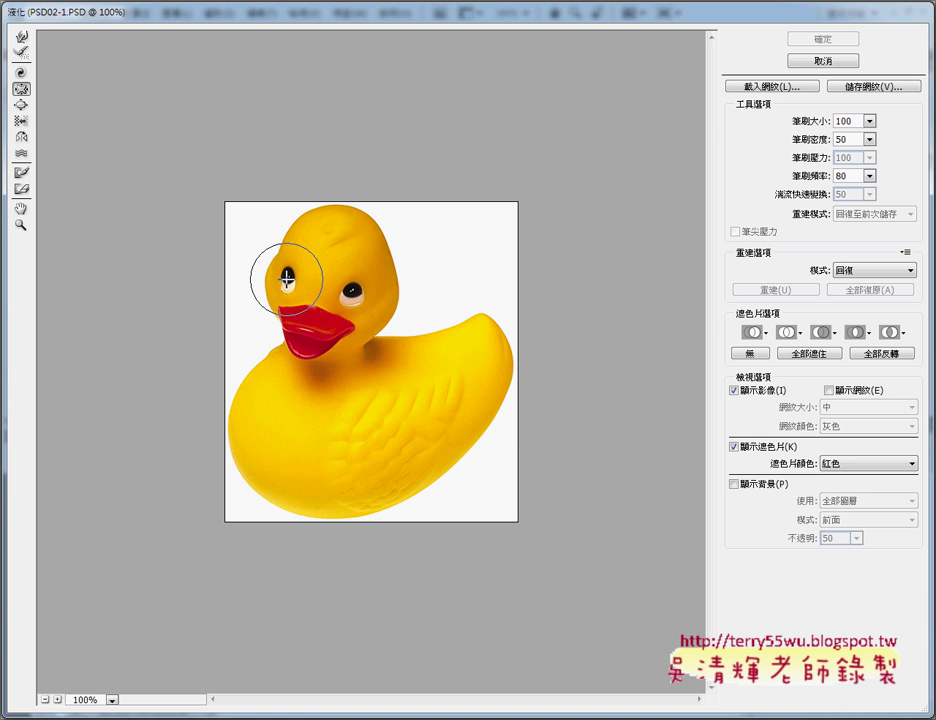
pyautogui.click(28, 104)
pyautogui.click(24, 90)
pyautogui.moveTo(22, 96); pyautogui.dragTo(40, 96)
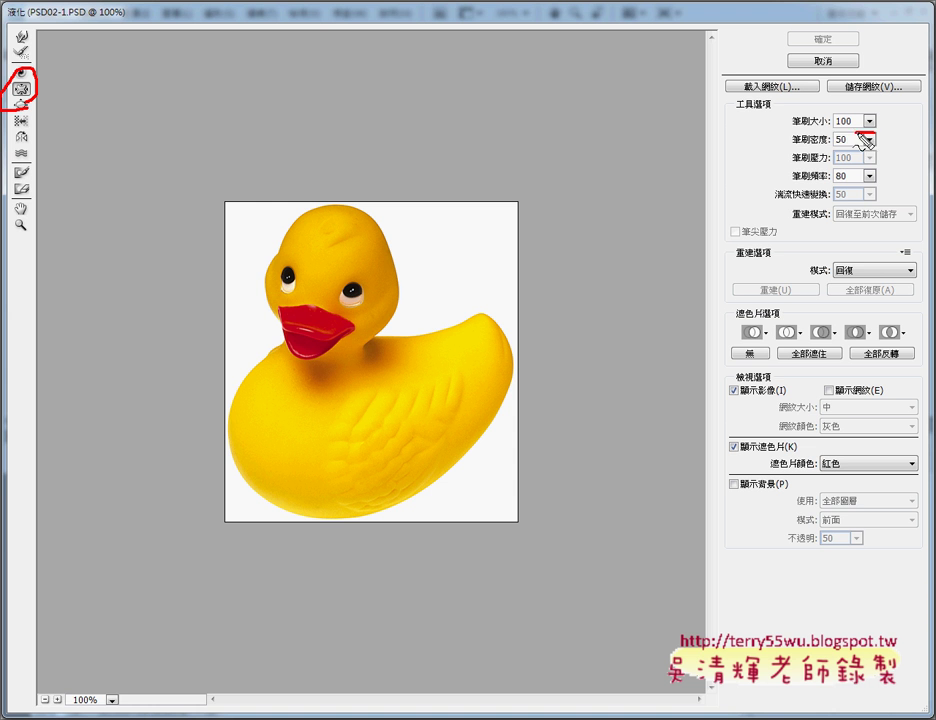
pyautogui.moveTo(865, 108); pyautogui.dragTo(878, 112)
pyautogui.moveTo(742, 141)
pyautogui.mouseDown()
pyautogui.moveTo(799, 122)
pyautogui.moveTo(858, 146)
pyautogui.mouseUp()
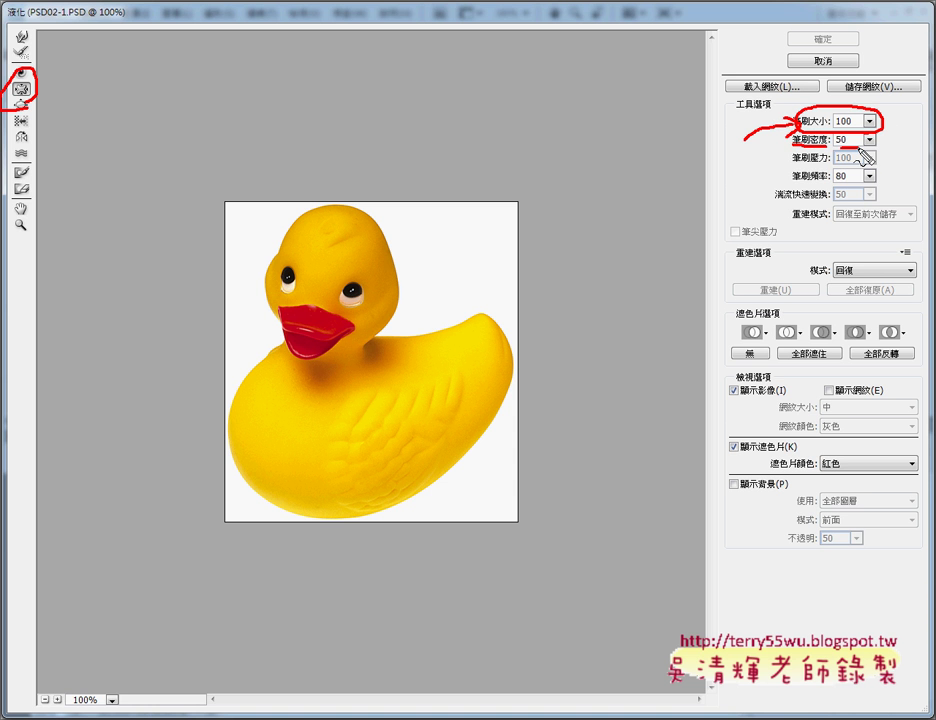
pyautogui.moveTo(788, 186); pyautogui.dragTo(858, 182)
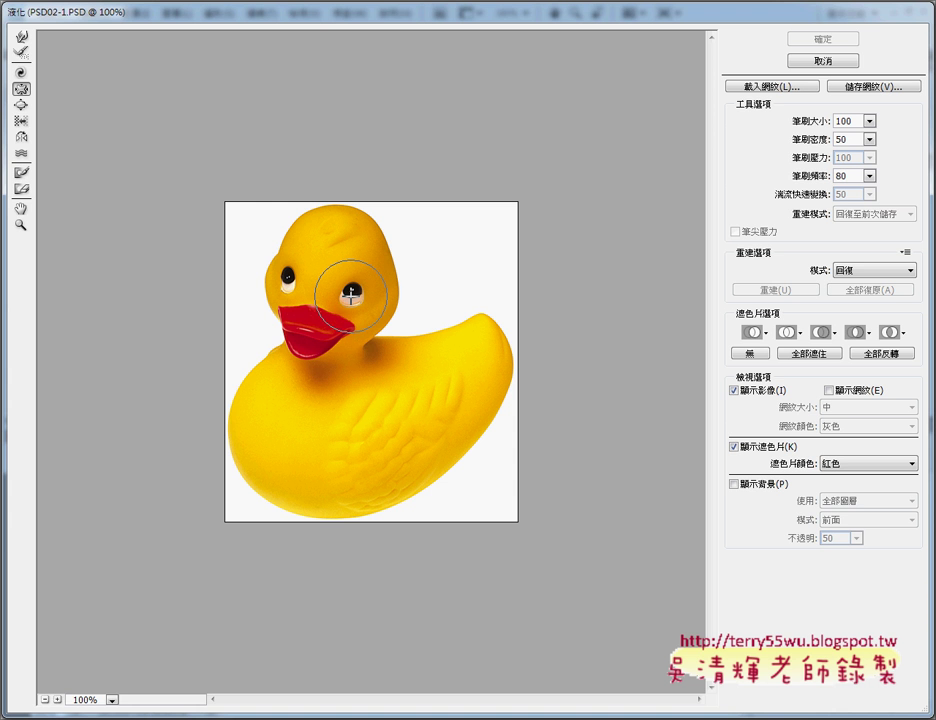
# Pucker both of the duck's eyes smaller, after briefly bloating the left eye.
pyautogui.click(353, 292)
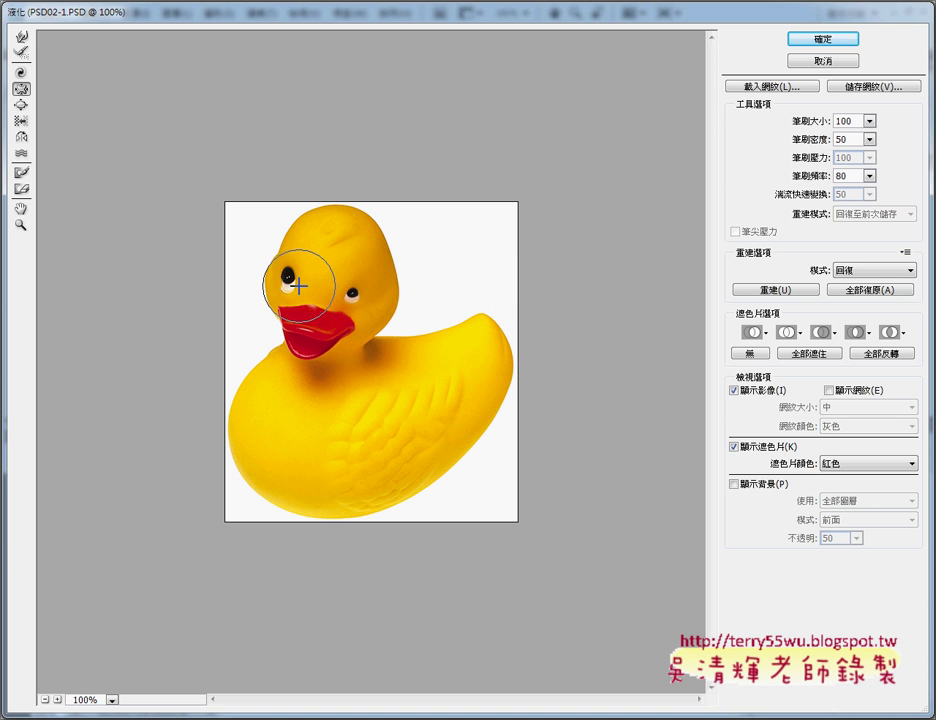
pyautogui.moveTo(299, 285); pyautogui.dragTo(289, 281)
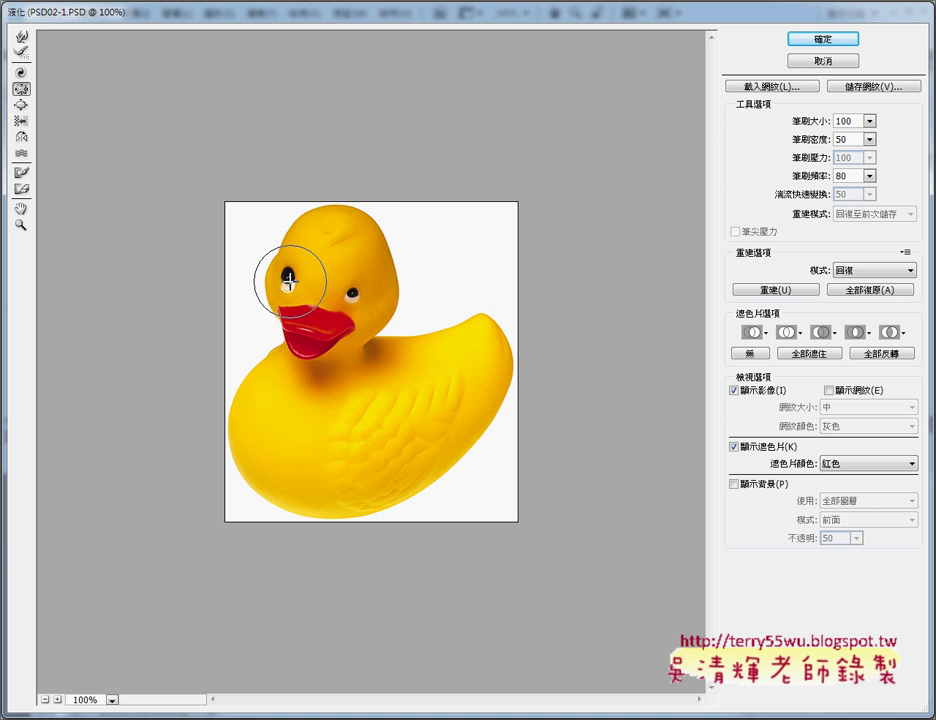
pyautogui.moveTo(288, 281); pyautogui.dragTo(288, 281)
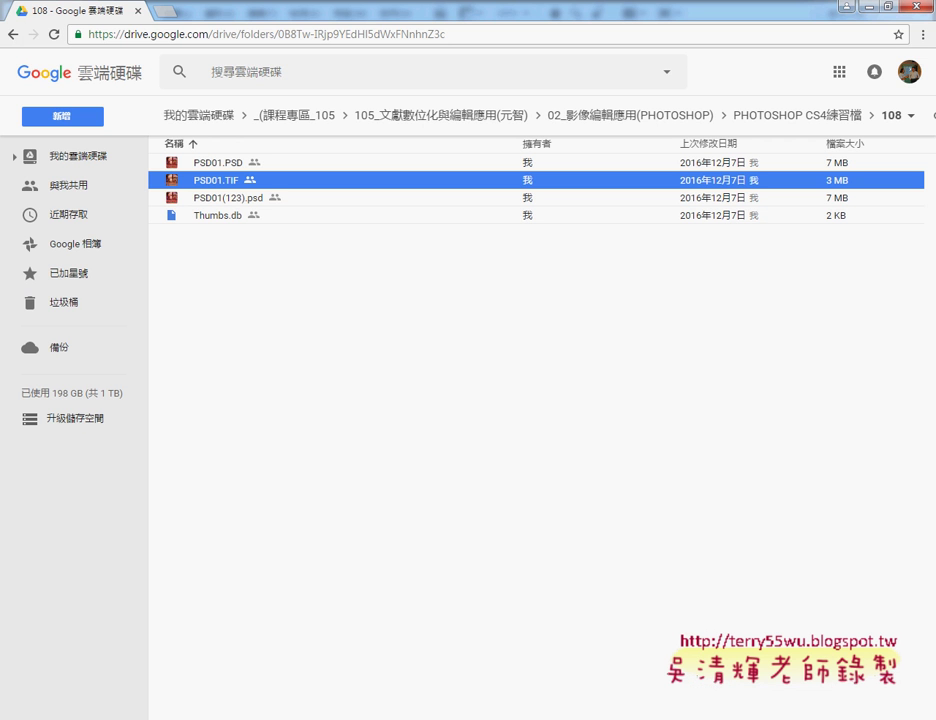
# Preview PSD01.TIF, then go to folder 202 and preview PSD02.TIF.
pyautogui.doubleClick(233, 181)
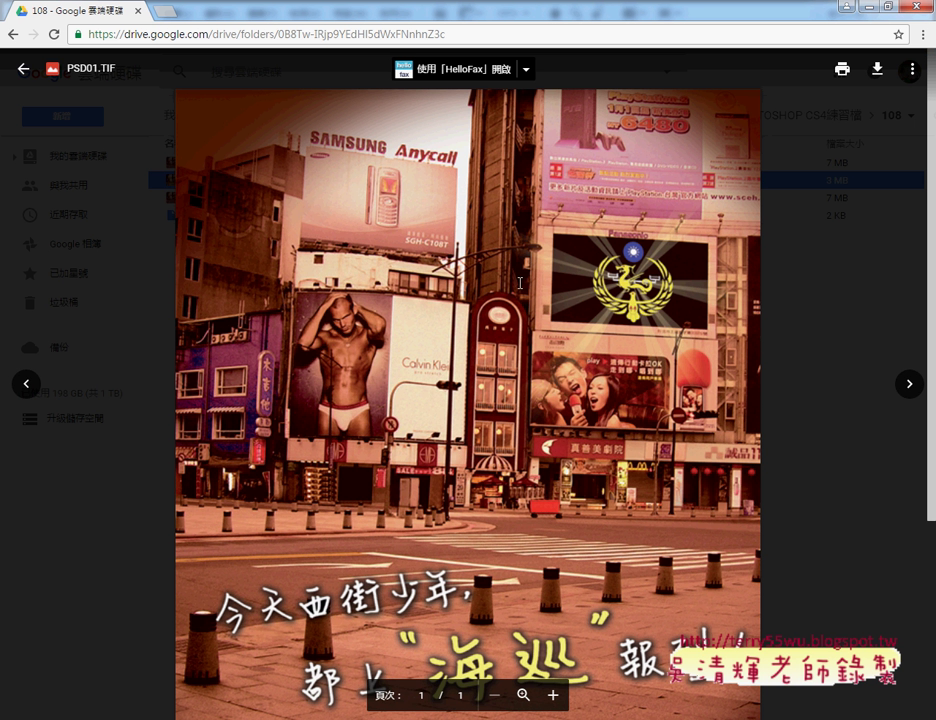
pyautogui.click(22, 69)
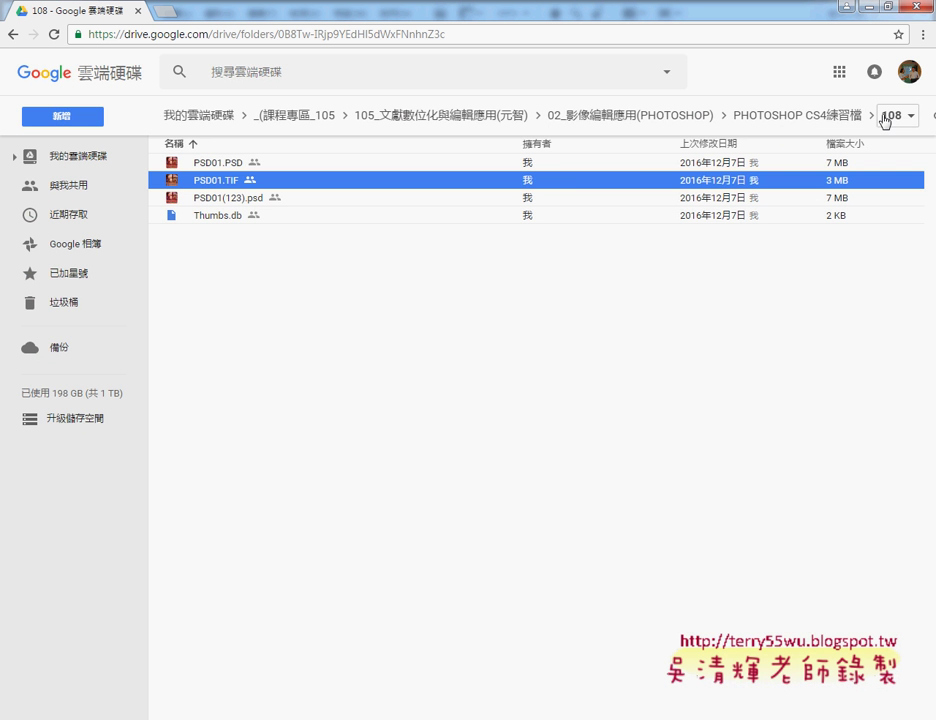
pyautogui.click(840, 116)
pyautogui.click(212, 252)
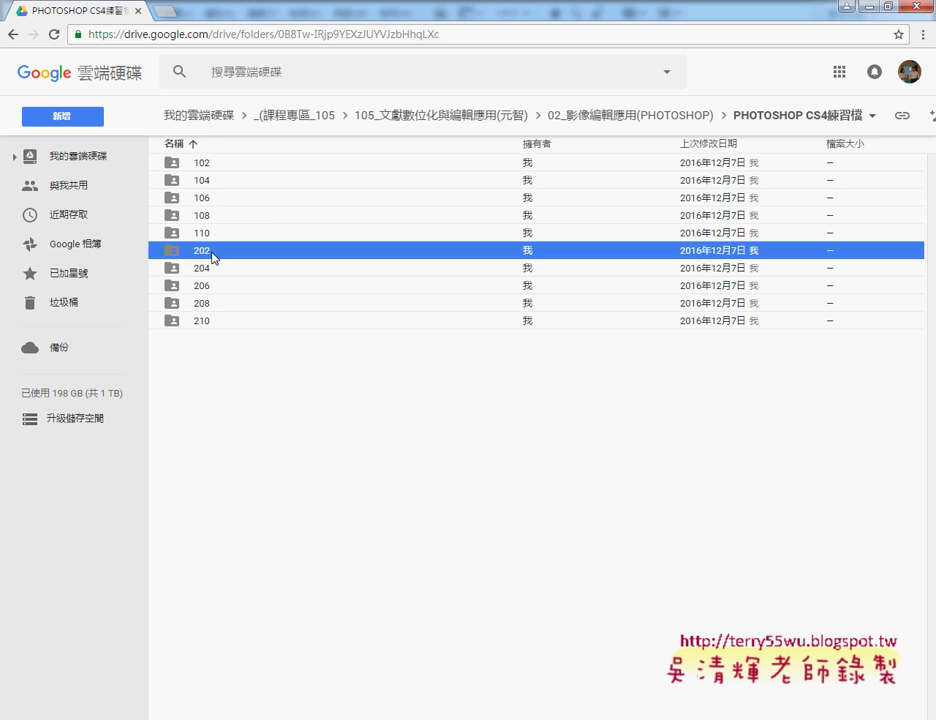
pyautogui.doubleClick(212, 256)
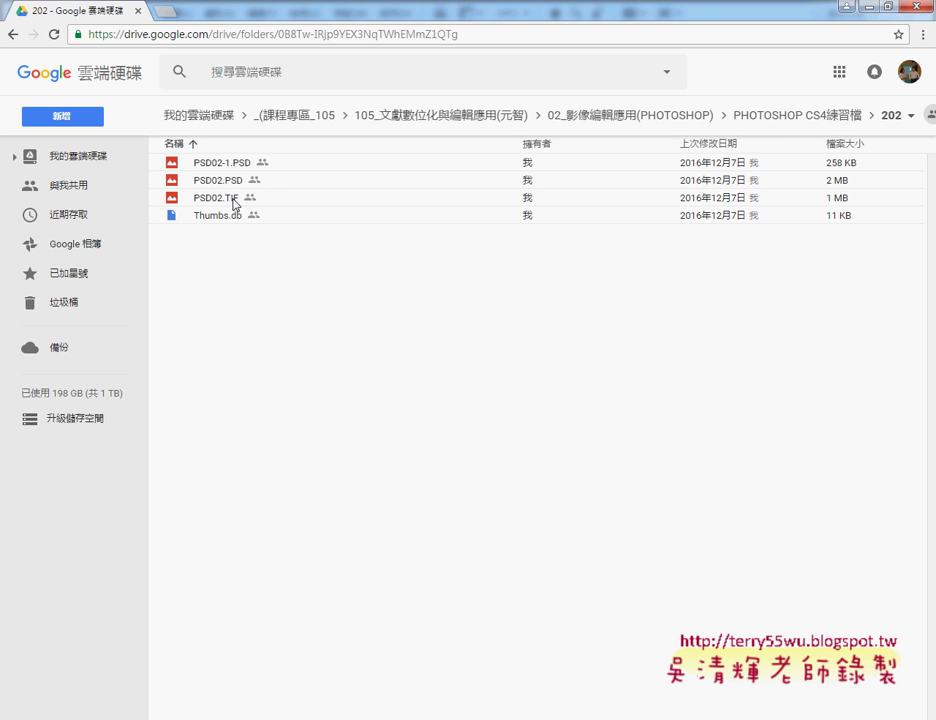
pyautogui.doubleClick(210, 206)
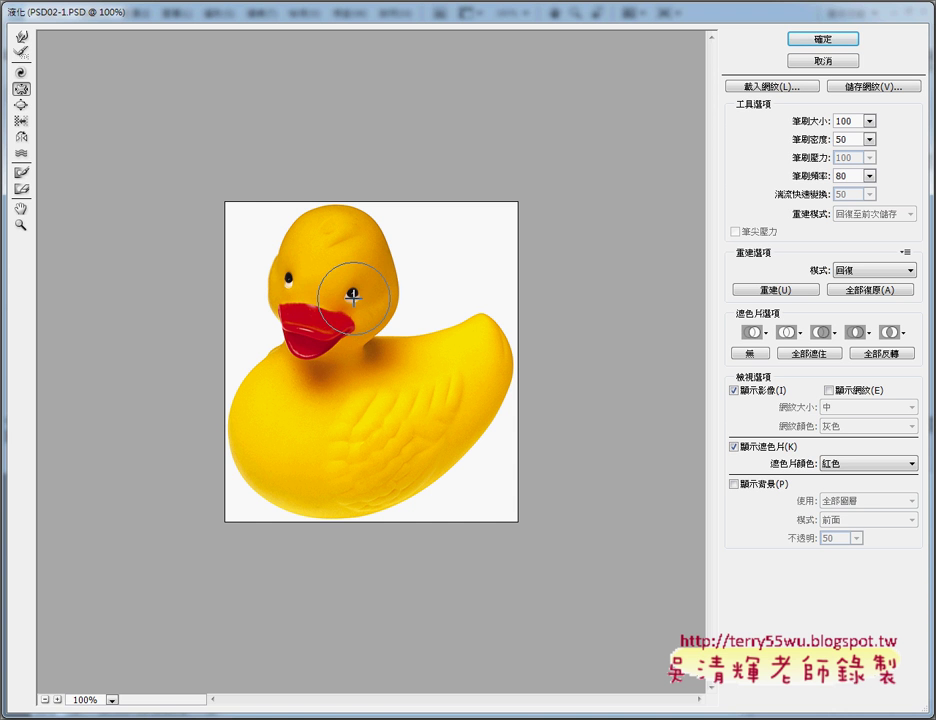
pyautogui.moveTo(351, 292); pyautogui.dragTo(354, 296)
pyautogui.hotkey('ctrl', 'z')
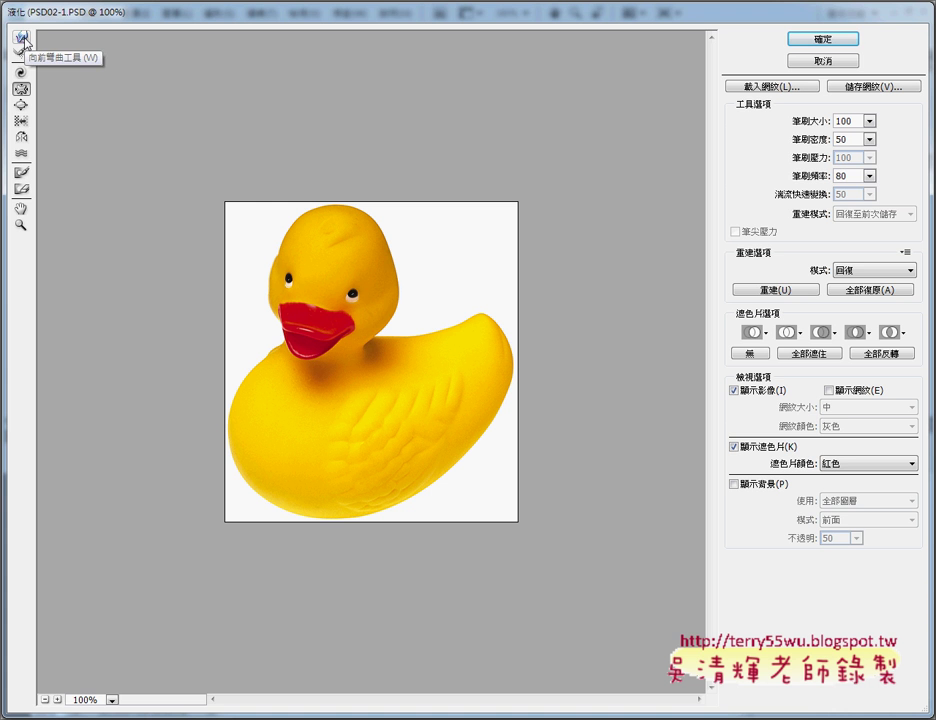
# Choose Forward Warp, test-stretch the duck's tail upward, then undo it.
pyautogui.click(22, 38)
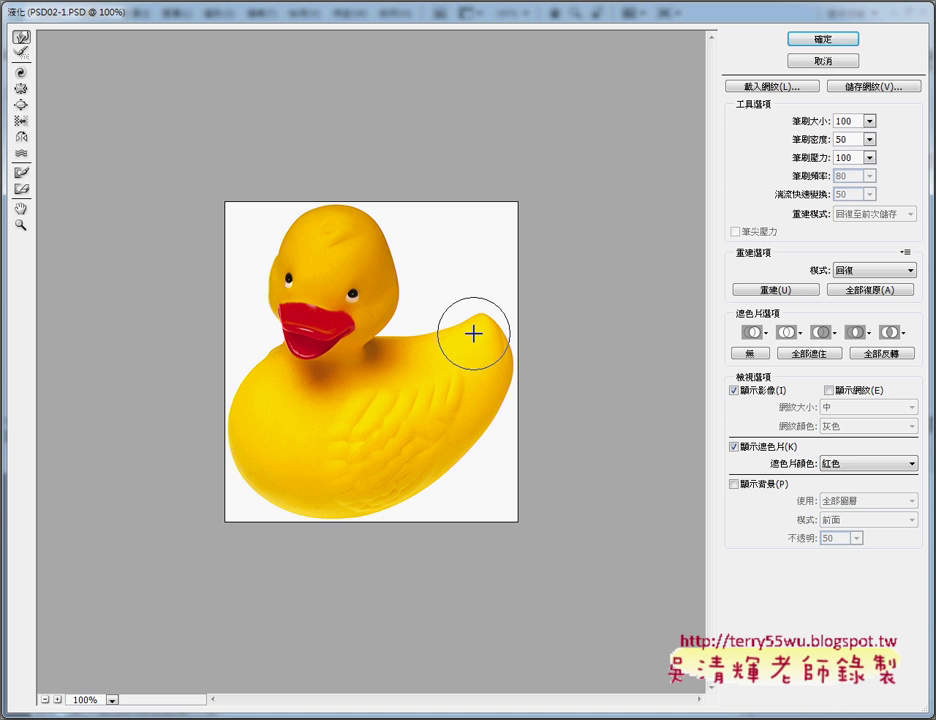
pyautogui.moveTo(476, 331); pyautogui.dragTo(481, 238)
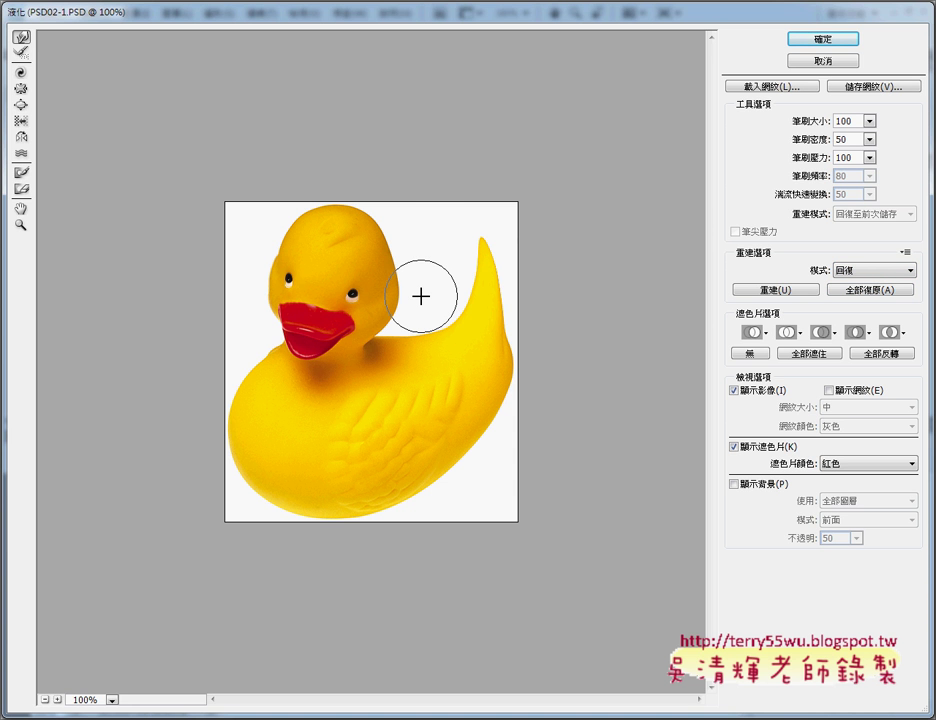
pyautogui.hotkey('ctrl', 'z')
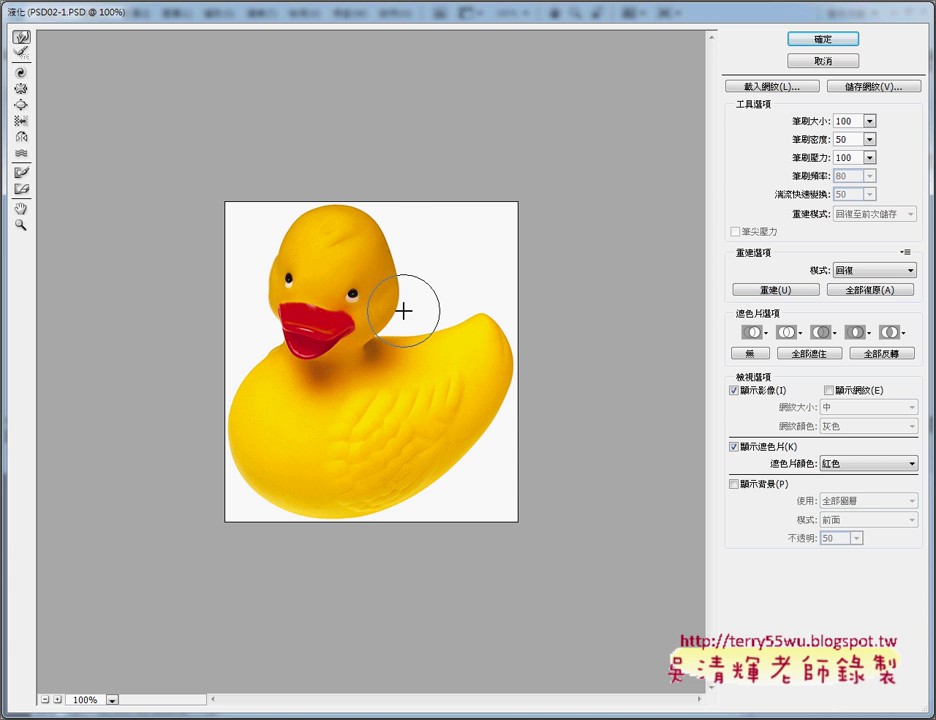
# Set the Liquify brush size to 30.
pyautogui.click(868, 290)
pyautogui.doubleClick(846, 121)
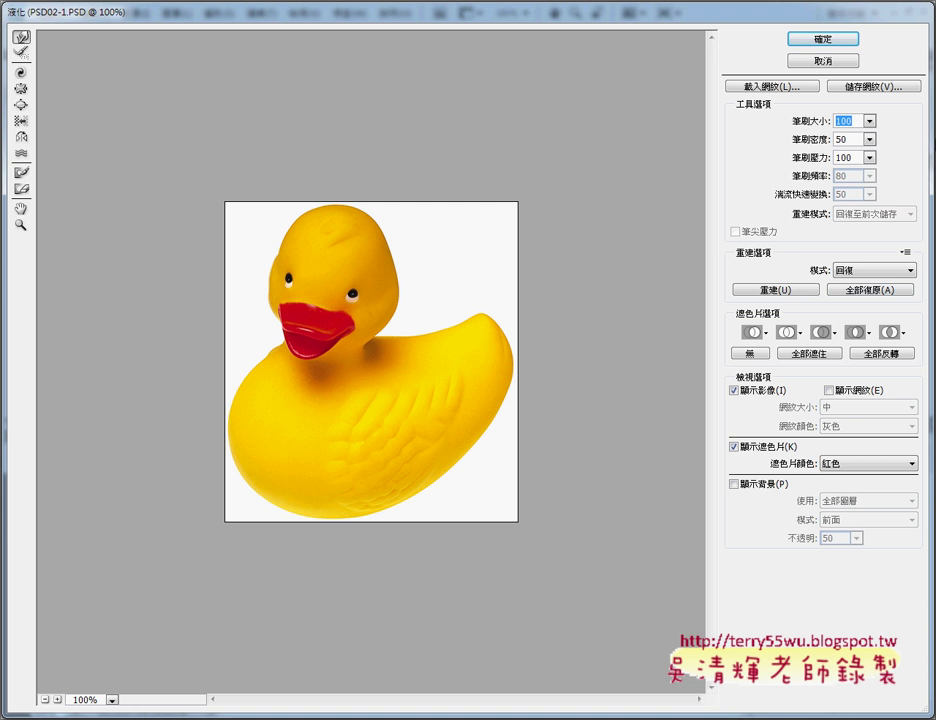
pyautogui.write('30')
pyautogui.press('Return')
# Warp five upward strokes along the duck's tail into a jagged spiky crest.
pyautogui.click(454, 333)
pyautogui.moveTo(449, 330); pyautogui.dragTo(455, 305)
pyautogui.moveTo(466, 310); pyautogui.dragTo(464, 259)
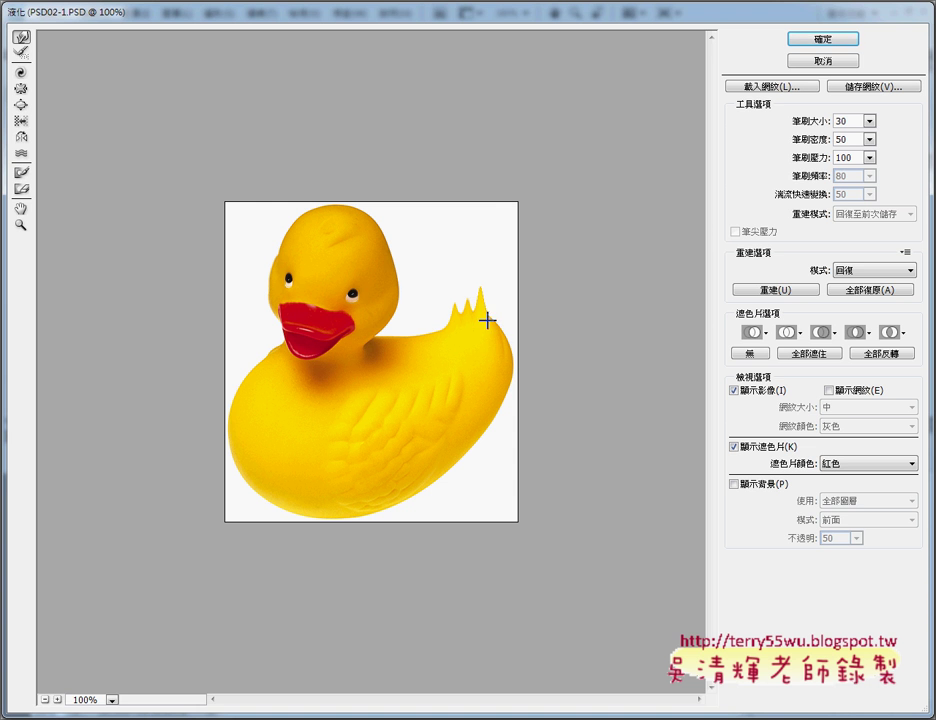
pyautogui.moveTo(487, 323)
pyautogui.mouseDown()
pyautogui.moveTo(501, 267)
pyautogui.moveTo(512, 313)
pyautogui.mouseUp()
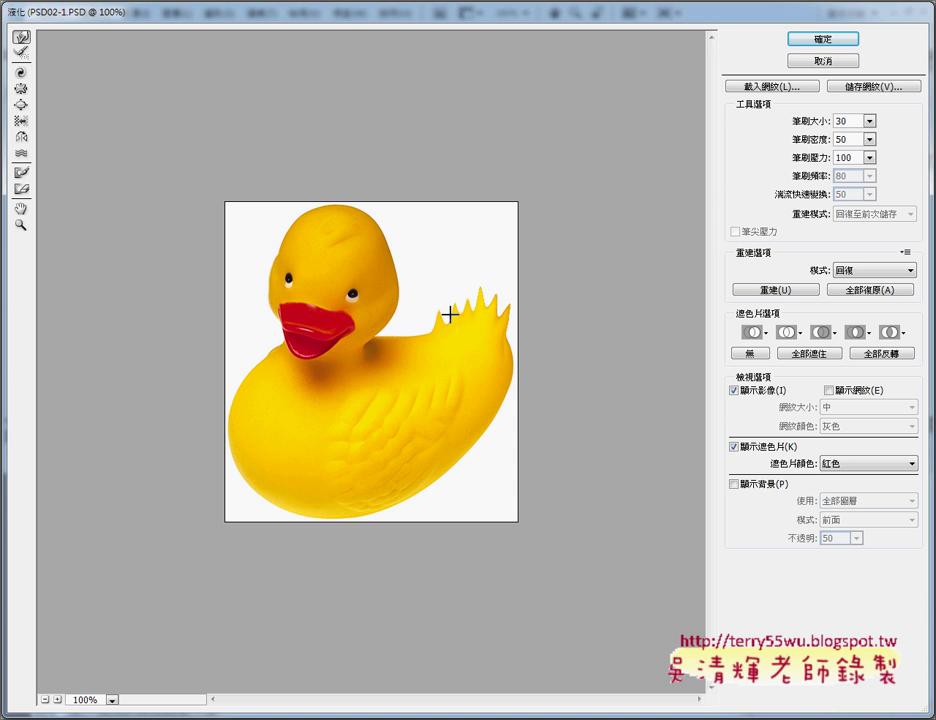
pyautogui.moveTo(428, 324); pyautogui.dragTo(420, 274)
pyautogui.moveTo(447, 300); pyautogui.dragTo(431, 261)
# Set brush size 20 and sharpen the tail spikes with five more upward warp strokes.
pyautogui.click(850, 122)
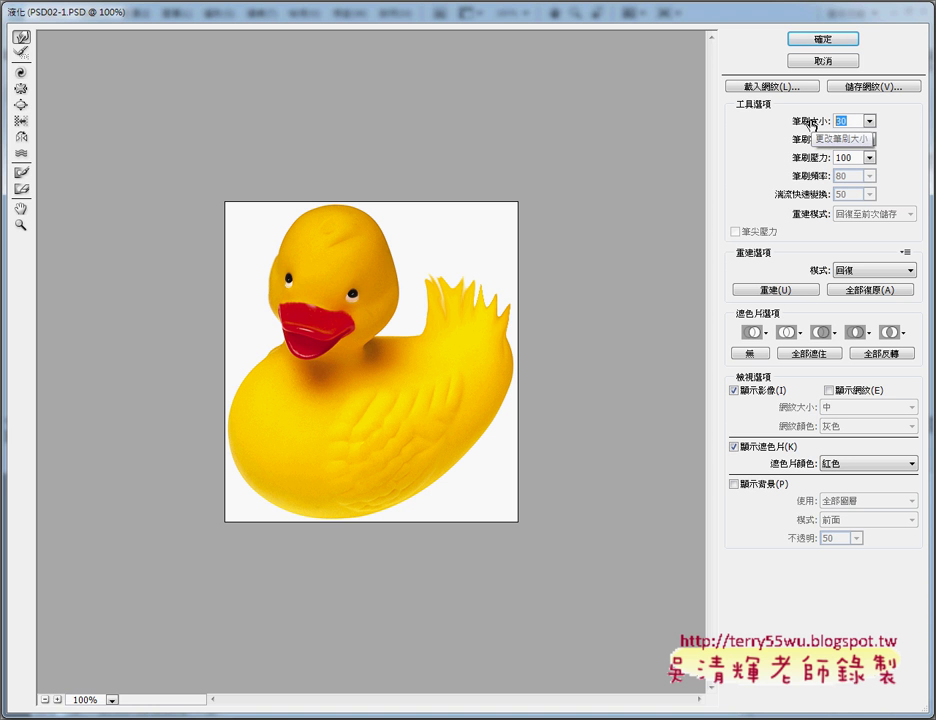
pyautogui.write('20')
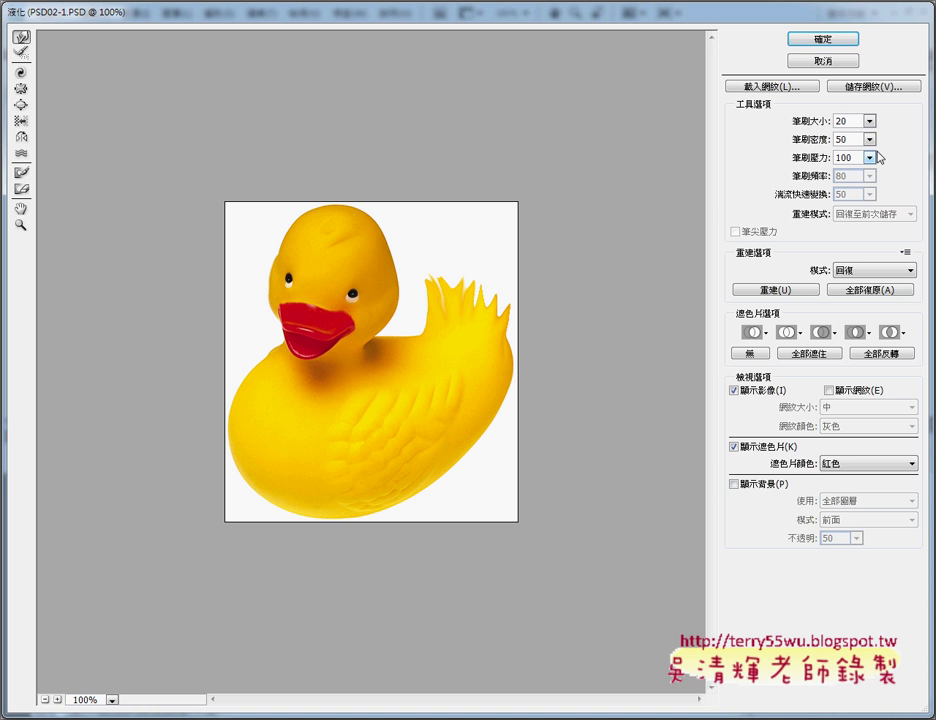
pyautogui.moveTo(432, 292); pyautogui.dragTo(421, 263)
pyautogui.moveTo(476, 307); pyautogui.dragTo(472, 268)
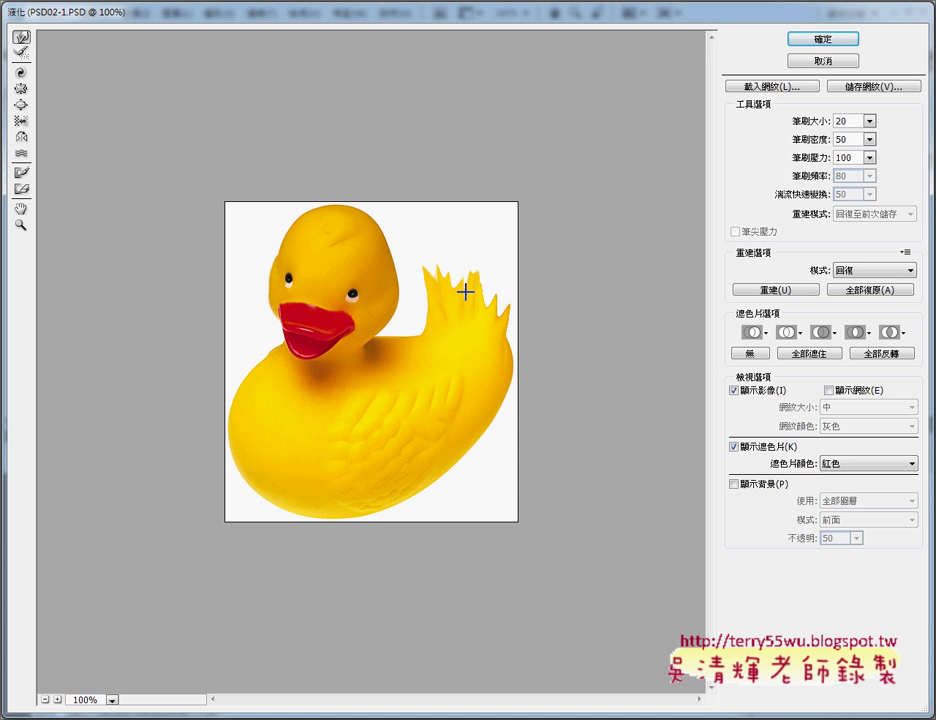
pyautogui.moveTo(461, 290); pyautogui.dragTo(451, 244)
pyautogui.moveTo(493, 305); pyautogui.dragTo(485, 242)
pyautogui.moveTo(497, 319); pyautogui.dragTo(508, 270)
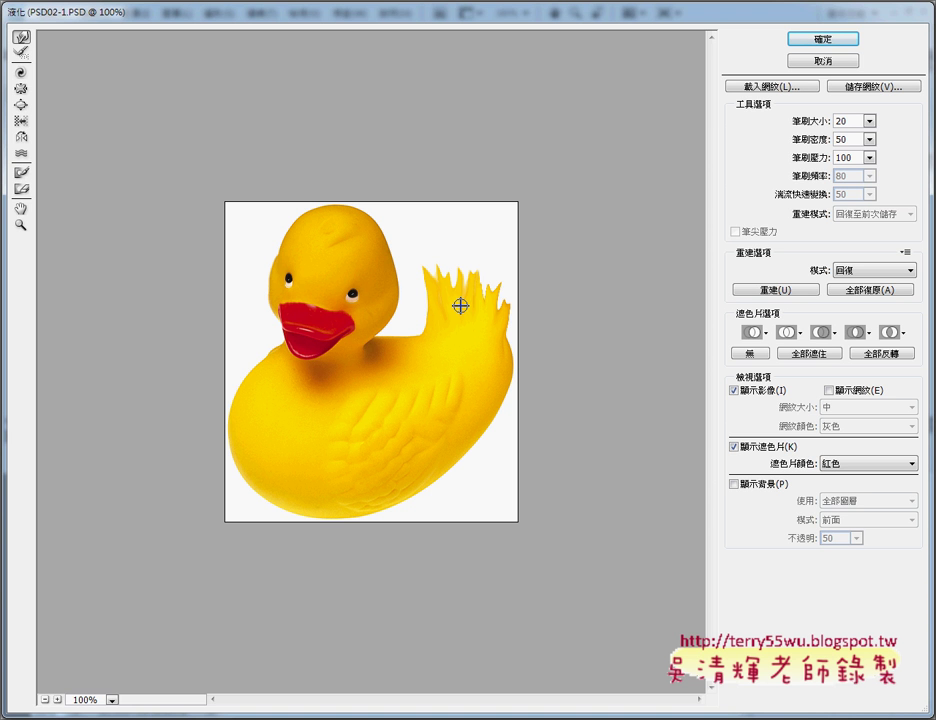
pyautogui.press('z')
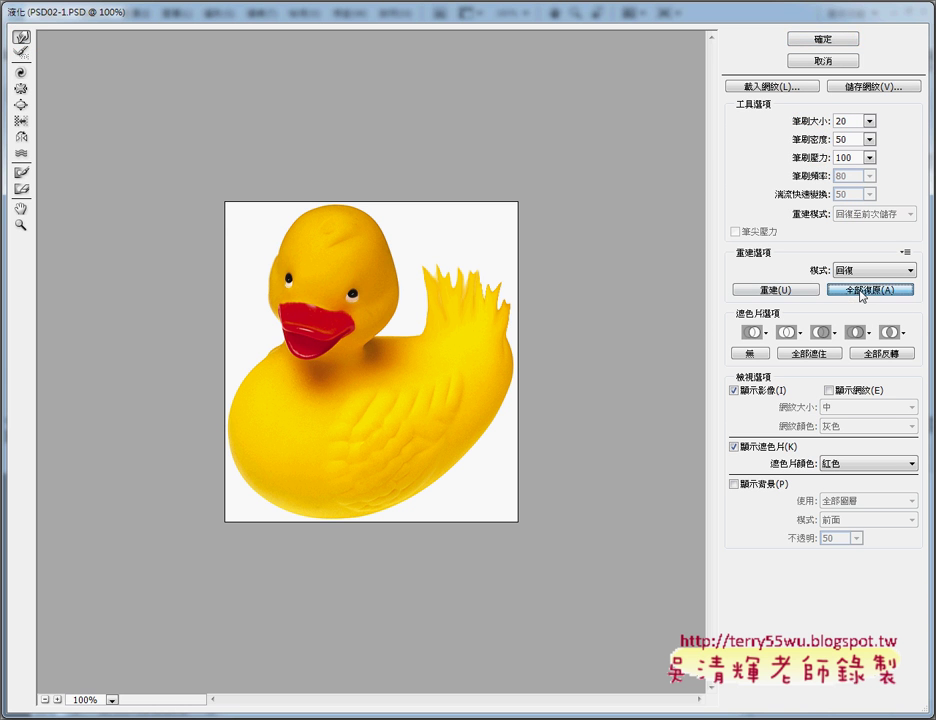
# Revert all Liquify changes to the duck and view the PSD02.TIF reference composite.
pyautogui.click(862, 292)
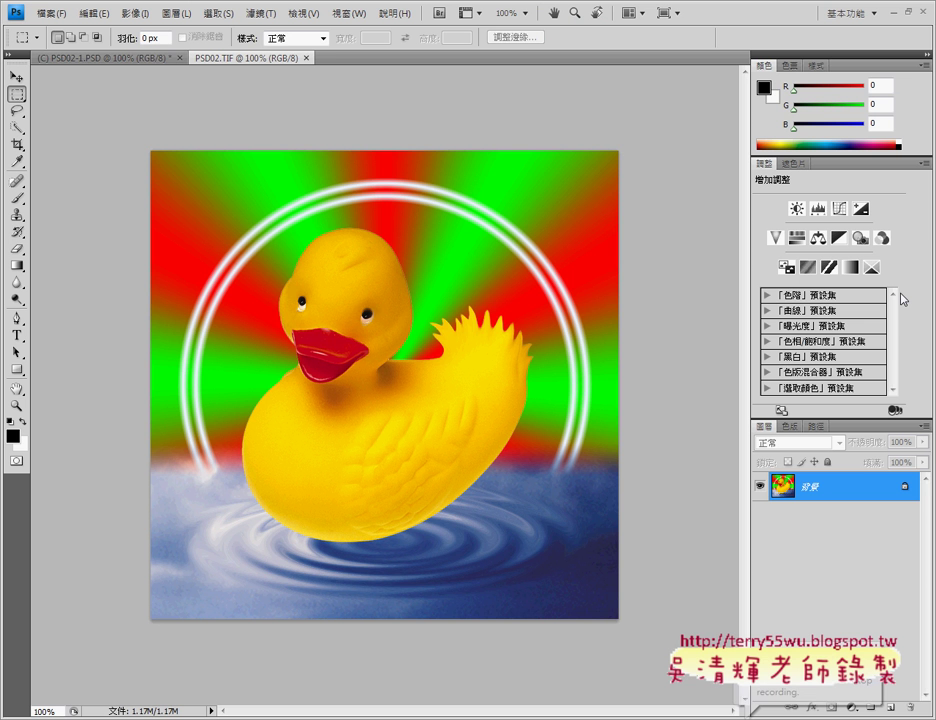
# Open Liquify on the PSD02-1.PSD duck with Forward Warp and the Brush Size (100) field selected.
pyautogui.click(84, 57)
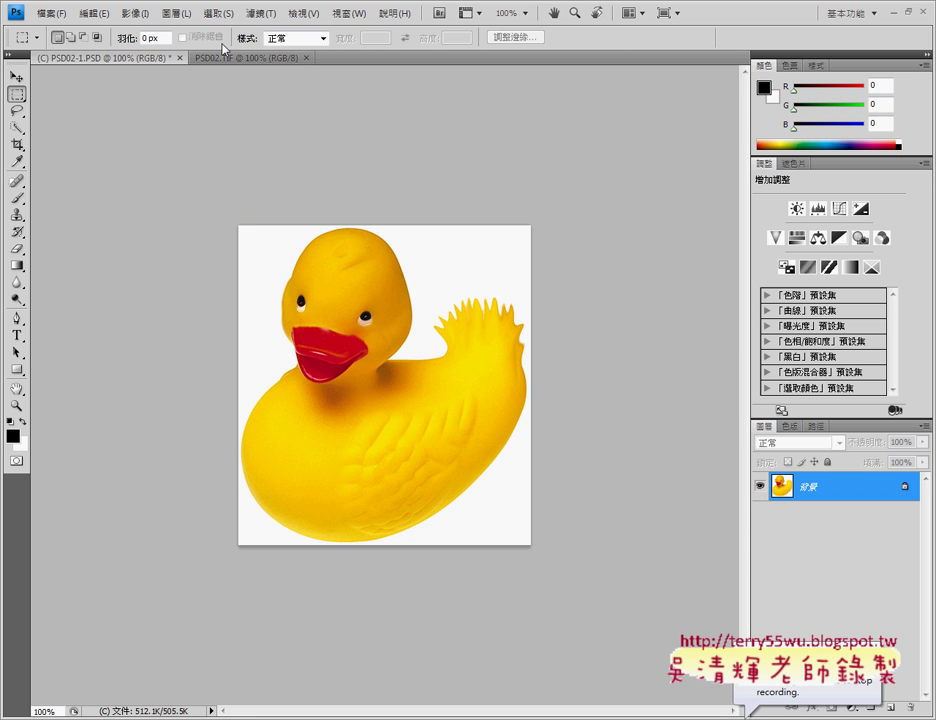
pyautogui.click(270, 14)
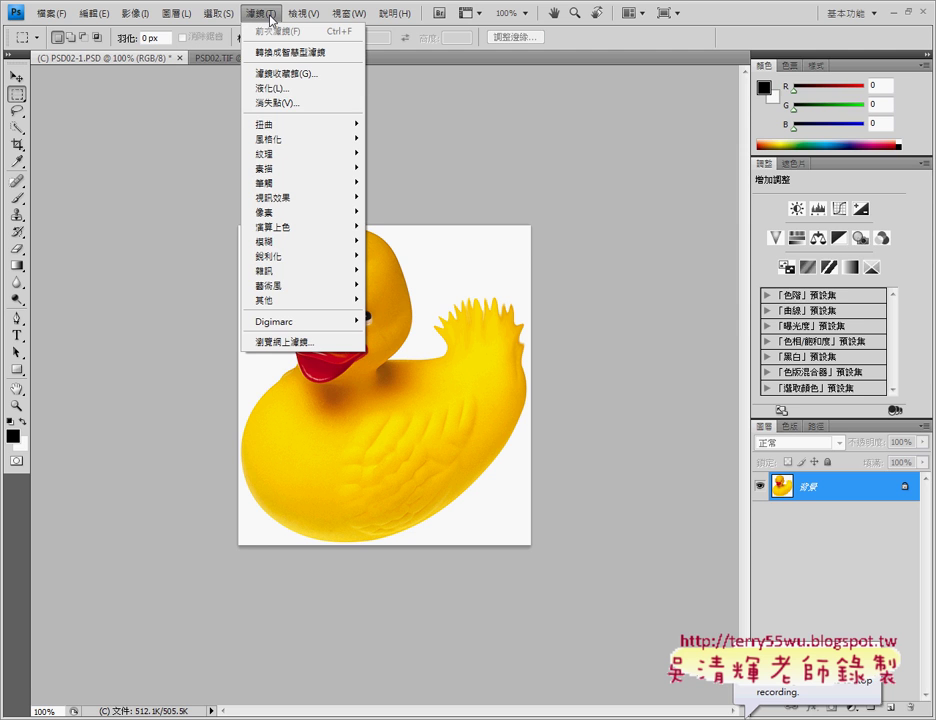
pyautogui.click(290, 88)
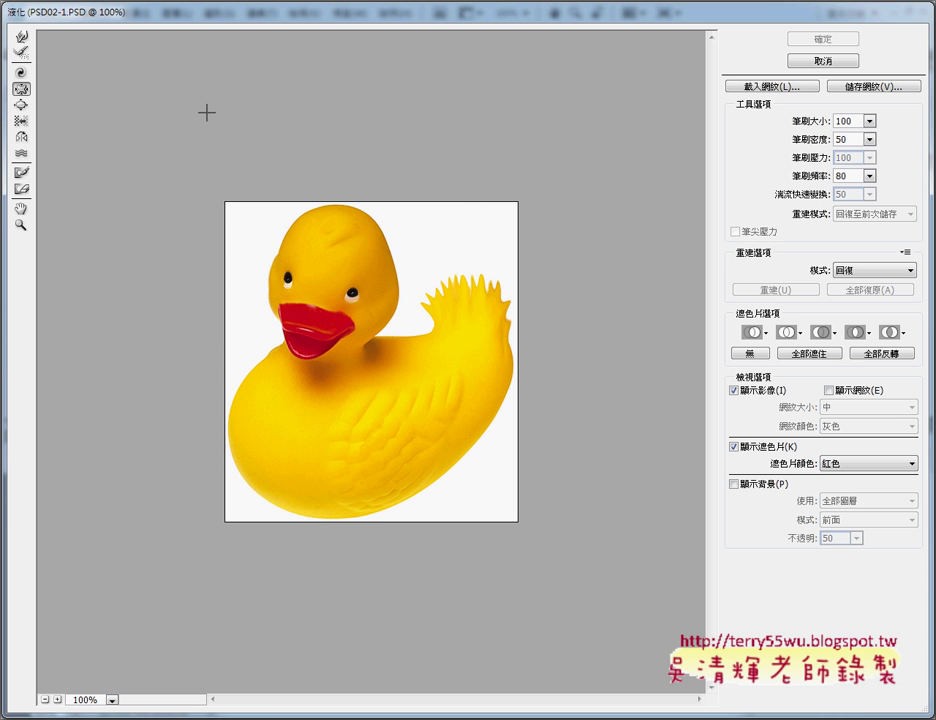
pyautogui.click(21, 38)
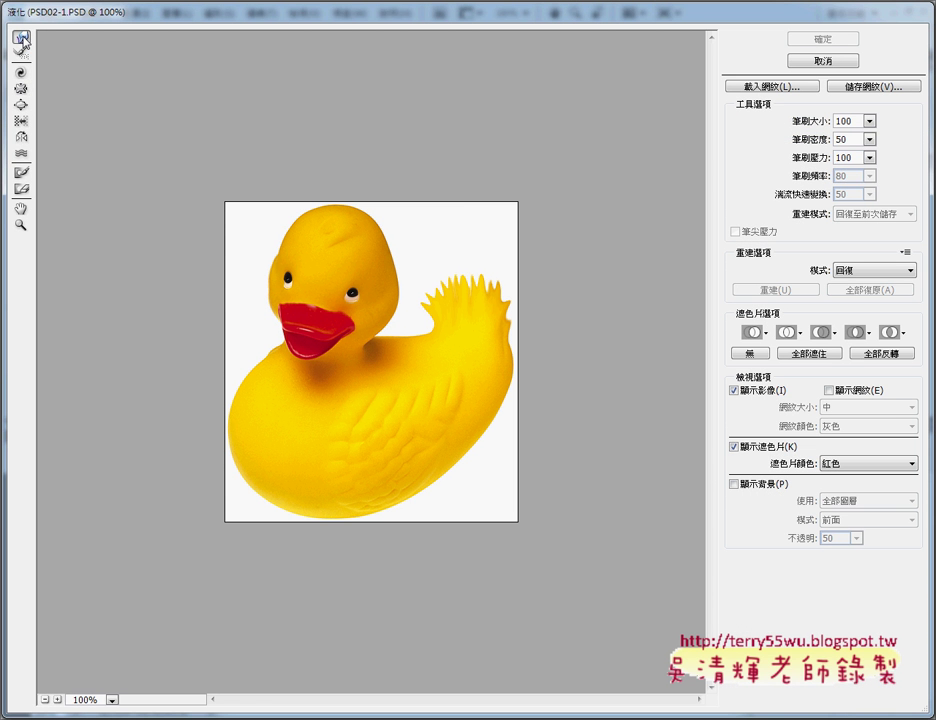
pyautogui.click(852, 122)
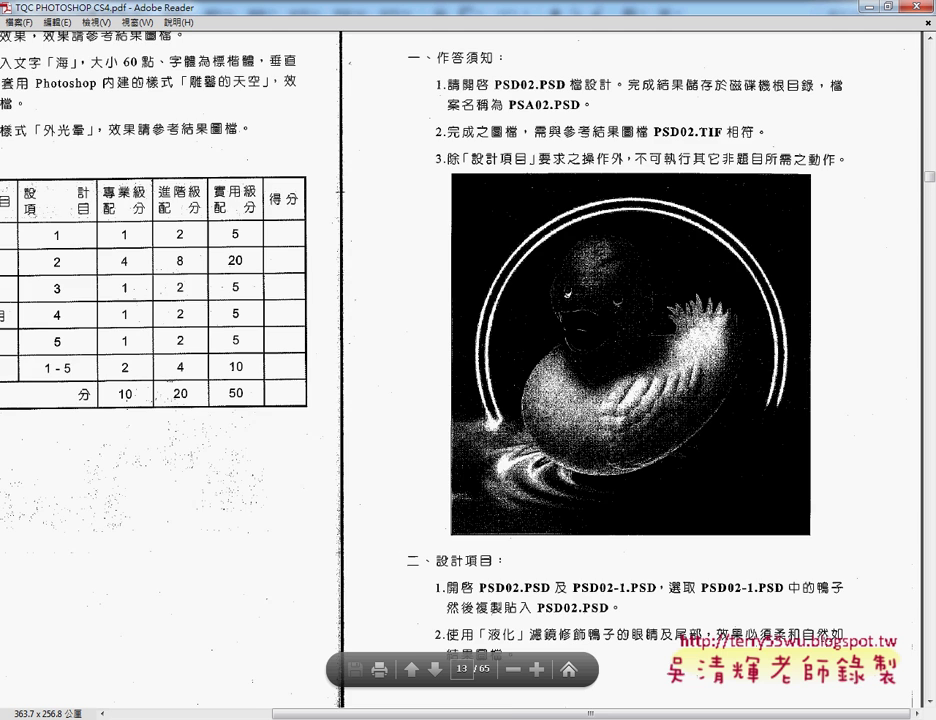
# Review the next PDF page's duck requirements and grading table, then minimize Adobe Reader.
pyautogui.scroll(-1, 600, 400)
pyautogui.scroll(-2, 600, 400)
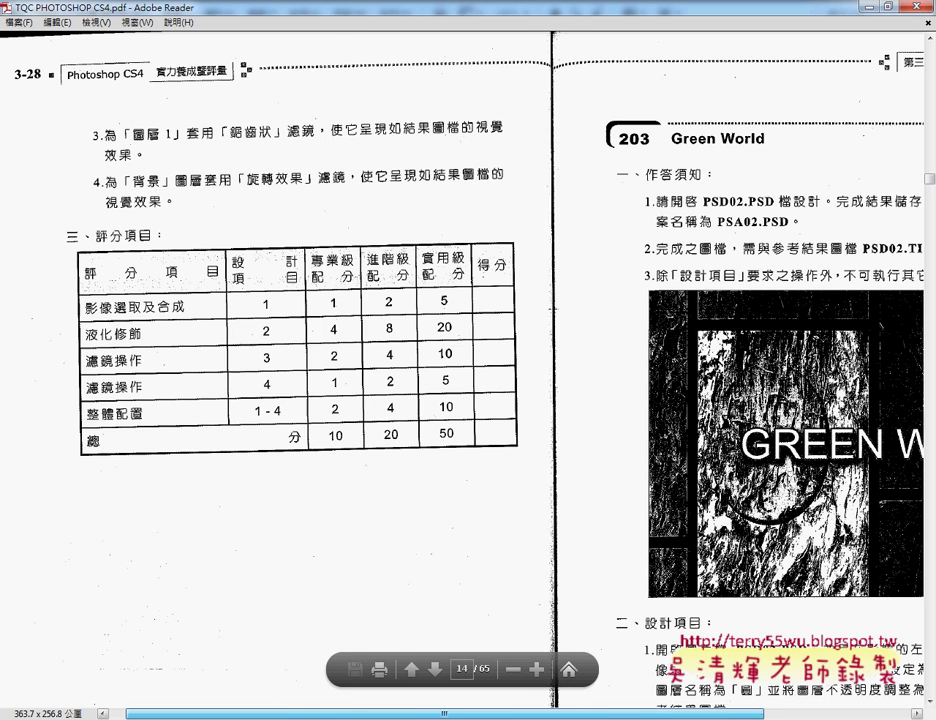
pyautogui.moveTo(668, 716); pyautogui.dragTo(506, 716)
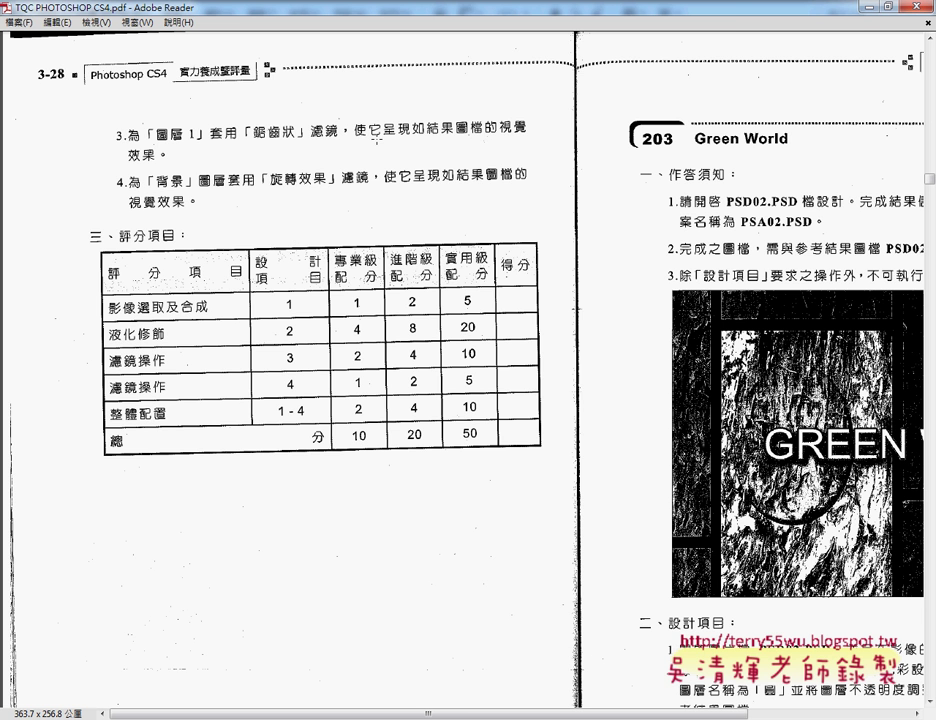
pyautogui.click(866, 8)
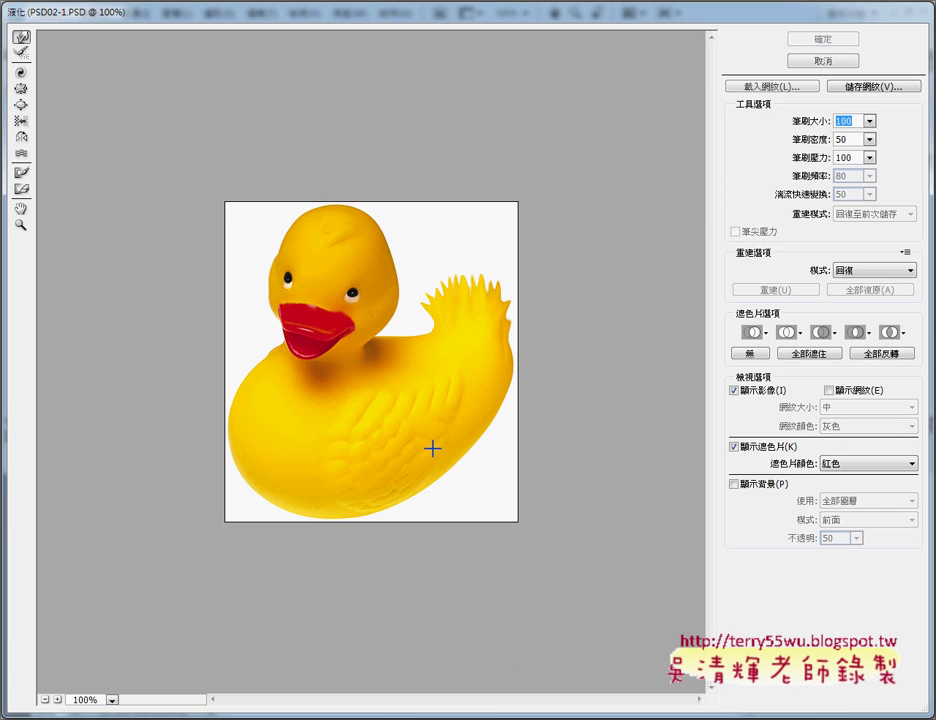
pyautogui.moveTo(325, 545)
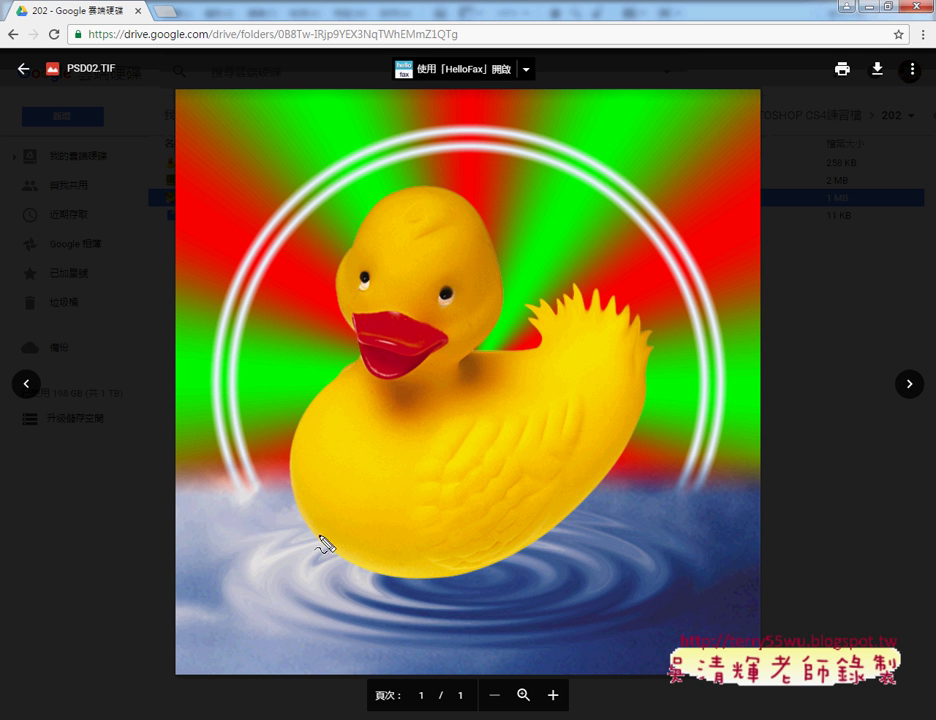
# Mark the water edges and ripples around the duck in the PSD02.TIF preview, then clear the marks.
pyautogui.moveTo(175, 484); pyautogui.dragTo(157, 638)
pyautogui.moveTo(238, 488)
pyautogui.mouseDown()
pyautogui.moveTo(680, 484)
pyautogui.moveTo(725, 640)
pyautogui.mouseUp()
pyautogui.moveTo(238, 663); pyautogui.dragTo(720, 660)
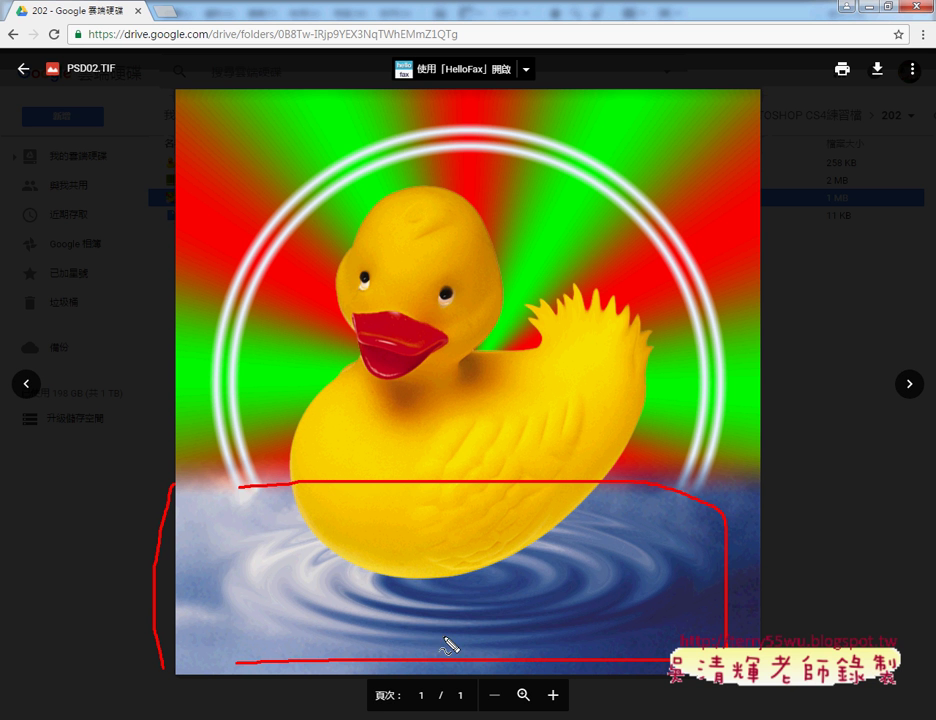
pyautogui.moveTo(478, 634)
pyautogui.mouseDown()
pyautogui.moveTo(464, 526)
pyautogui.moveTo(527, 625)
pyautogui.mouseUp()
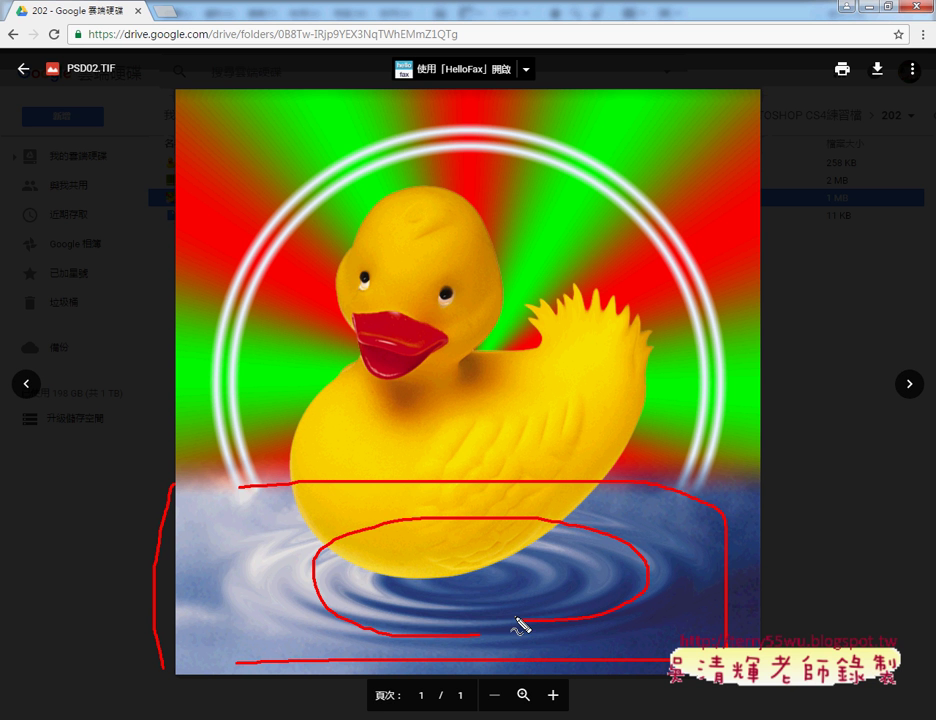
pyautogui.press('Escape')
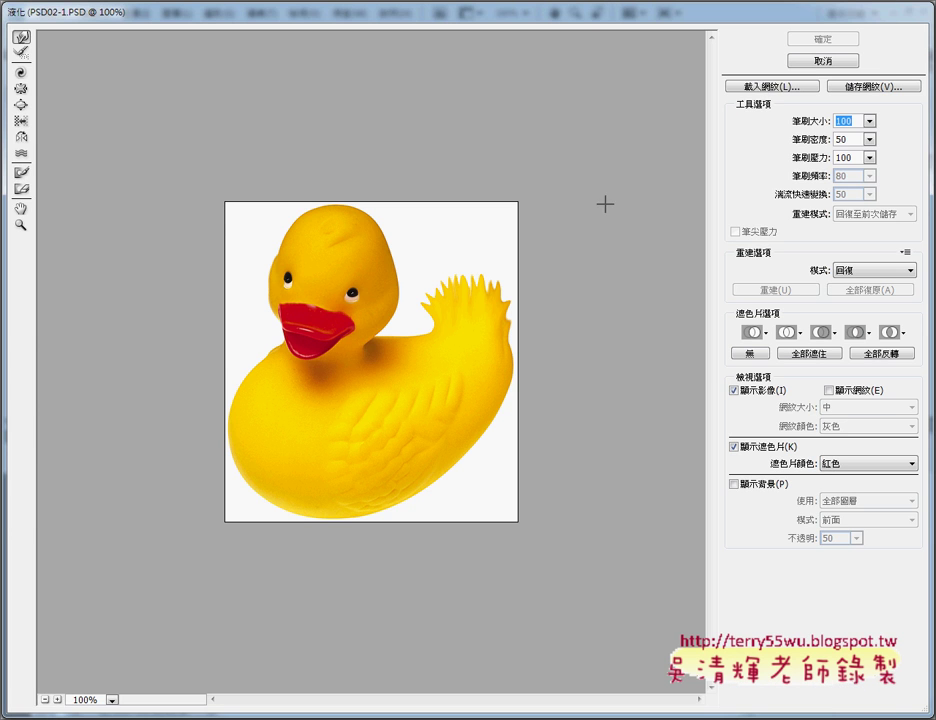
# Close Liquify unchanged and open PSD02.PSD from the 202 exercise folder.
pyautogui.click(826, 61)
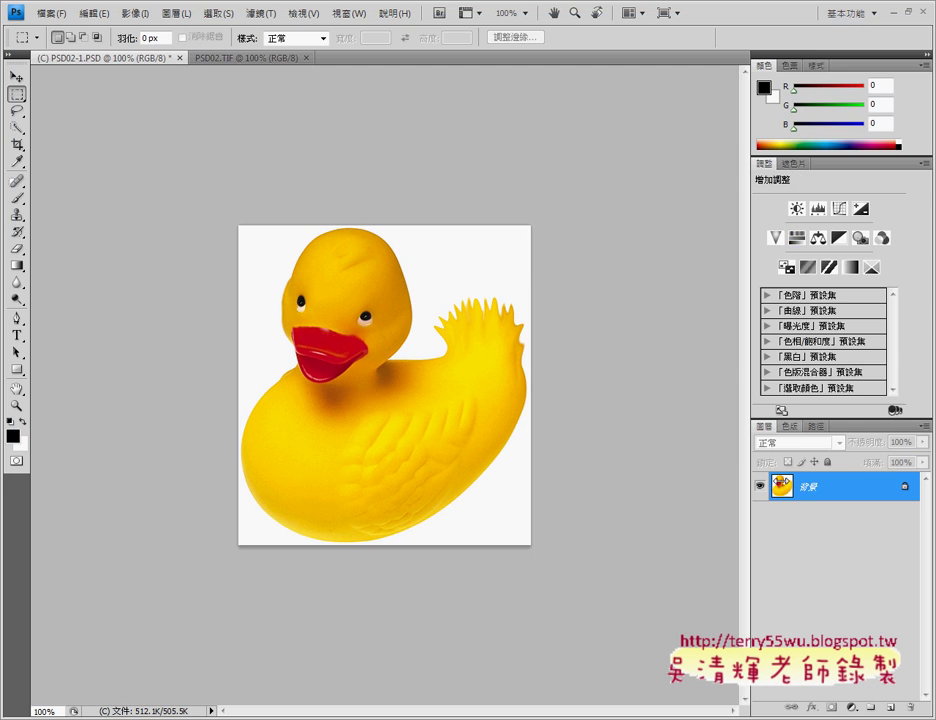
pyautogui.click(244, 58)
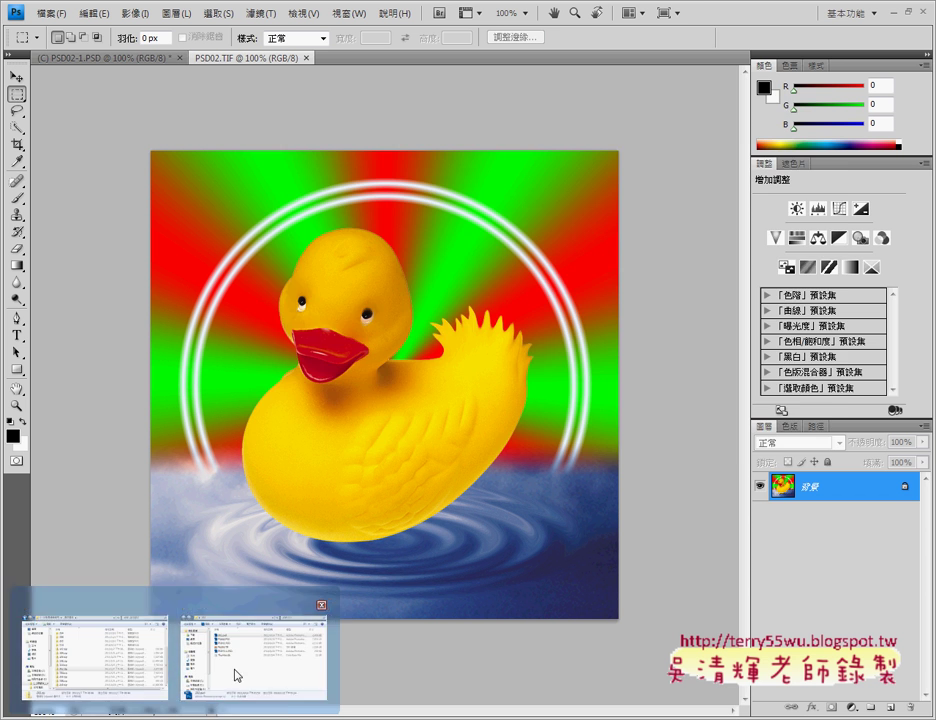
pyautogui.click(236, 670)
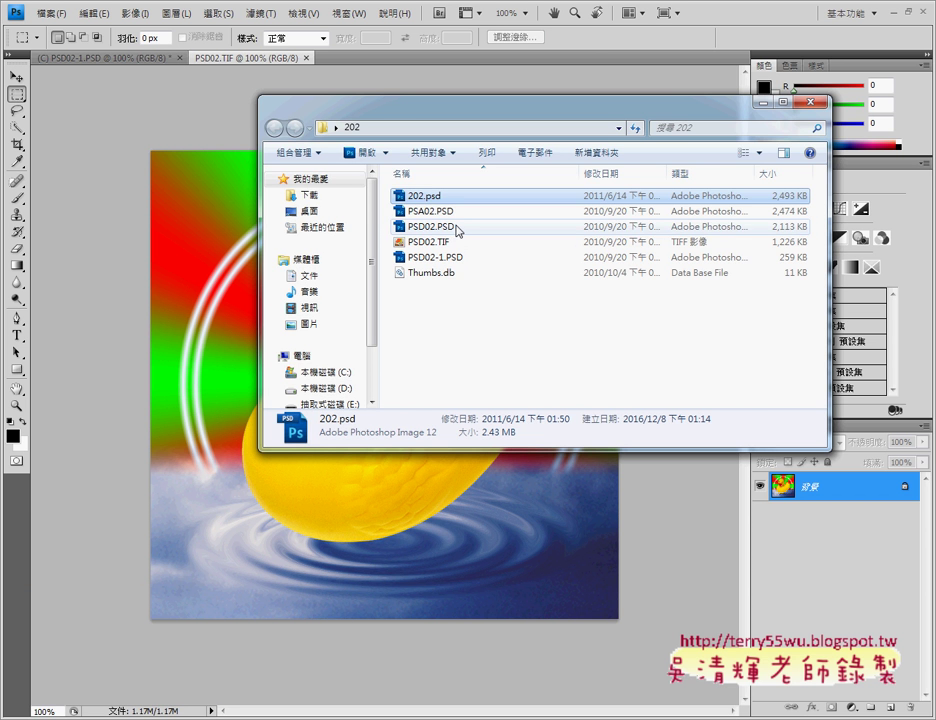
pyautogui.moveTo(458, 232)
pyautogui.mouseDown()
pyautogui.moveTo(404, 231)
pyautogui.moveTo(125, 55)
pyautogui.mouseUp()
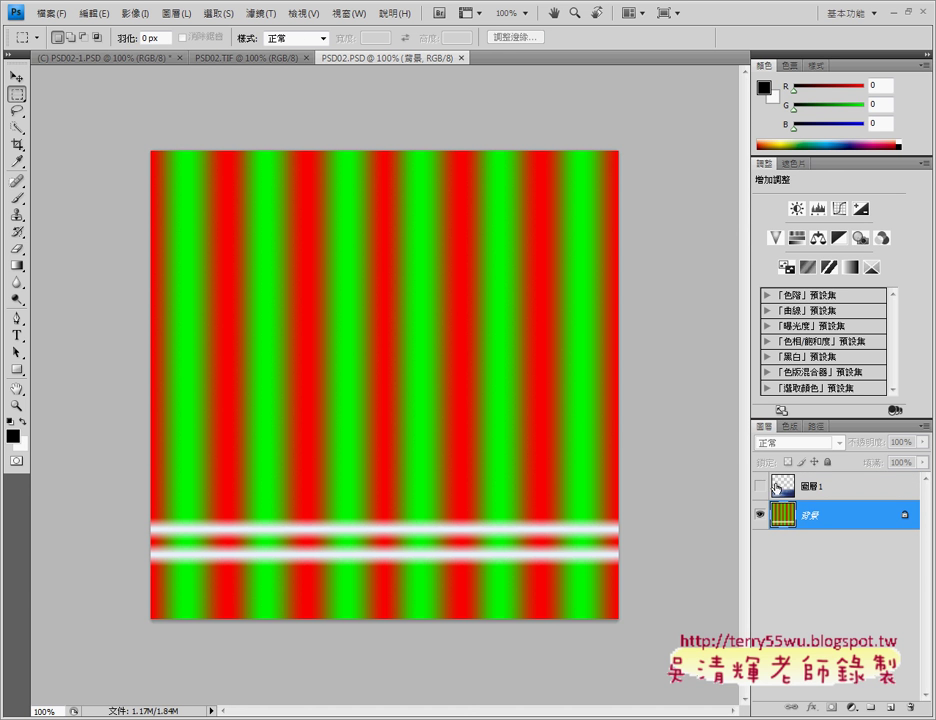
# Make Layer 1's cloud image visible and select Layer 1 for editing.
pyautogui.click(760, 486)
pyautogui.click(760, 486)
pyautogui.click(760, 486)
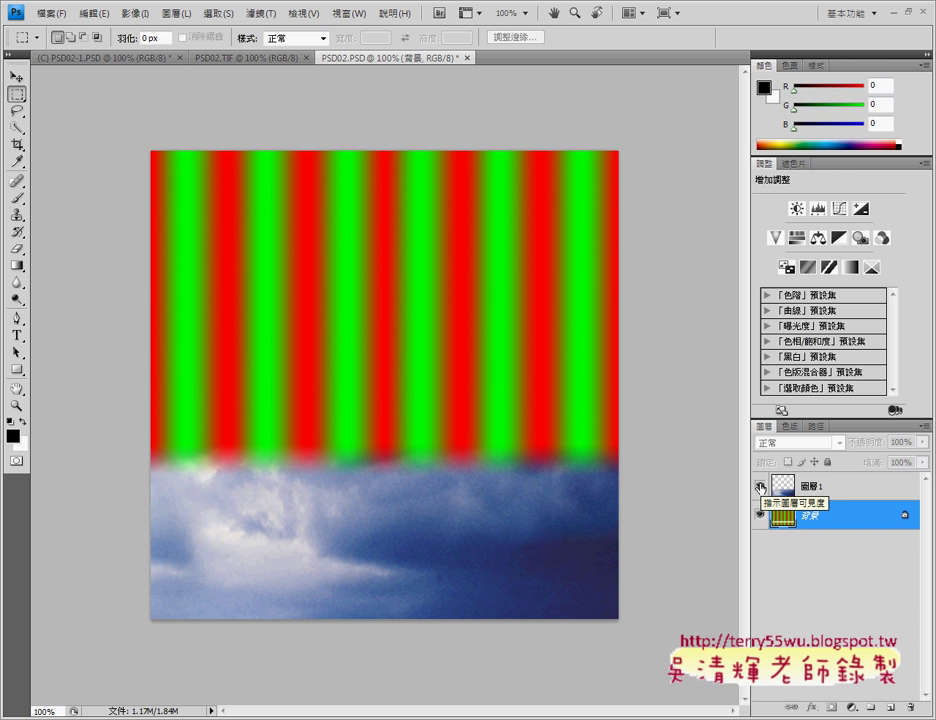
pyautogui.click(255, 13)
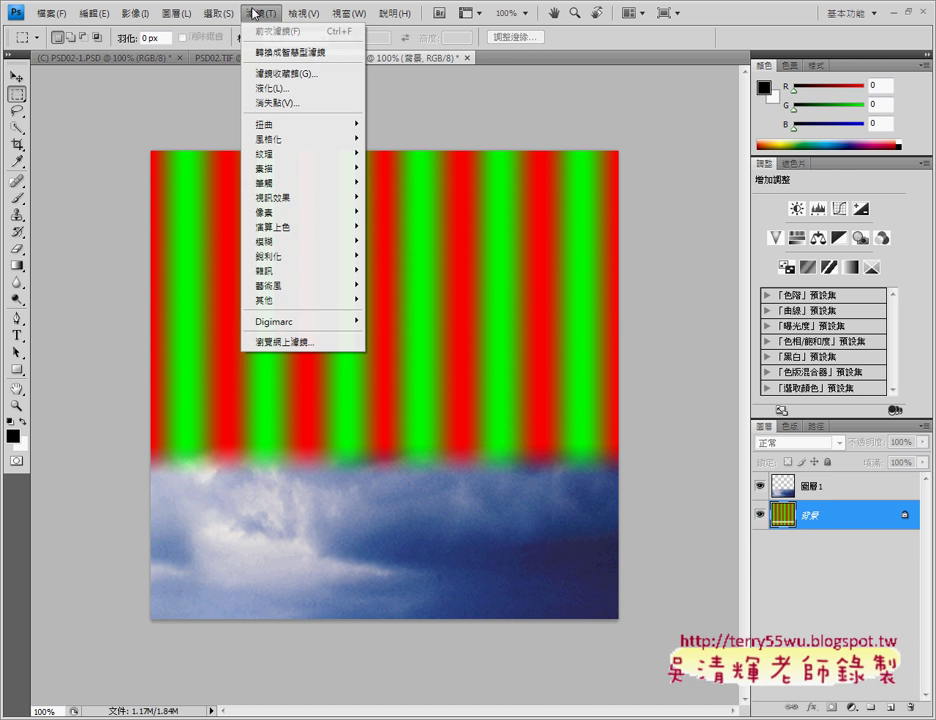
pyautogui.click(806, 489)
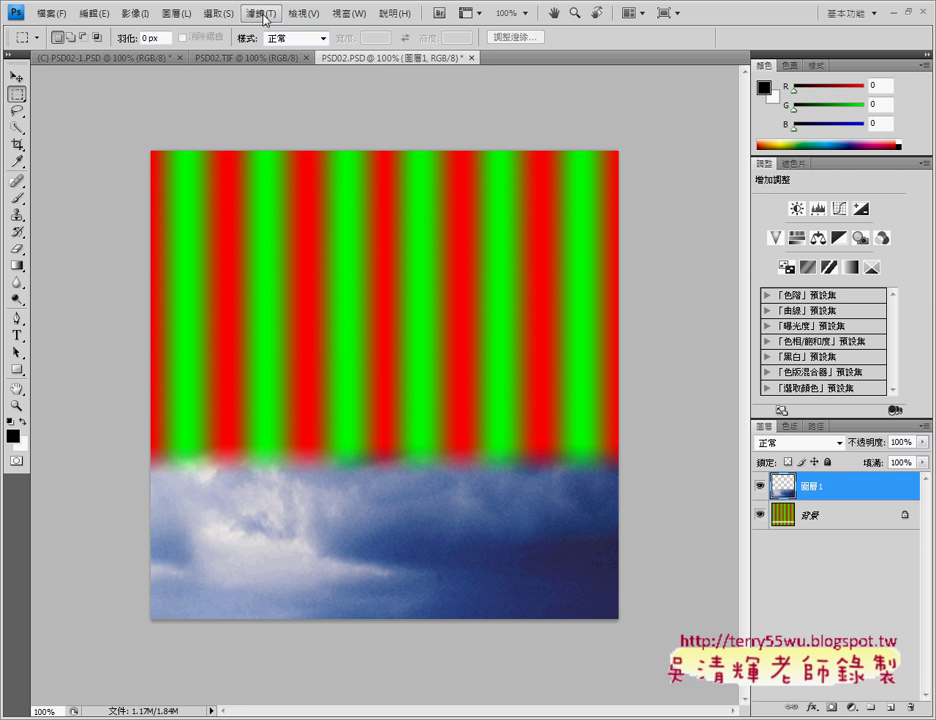
# Apply a pond-ripple ZigZag with amount 10 and ridges 5 to Layer 1.
pyautogui.click(258, 13)
pyautogui.moveTo(290, 123)
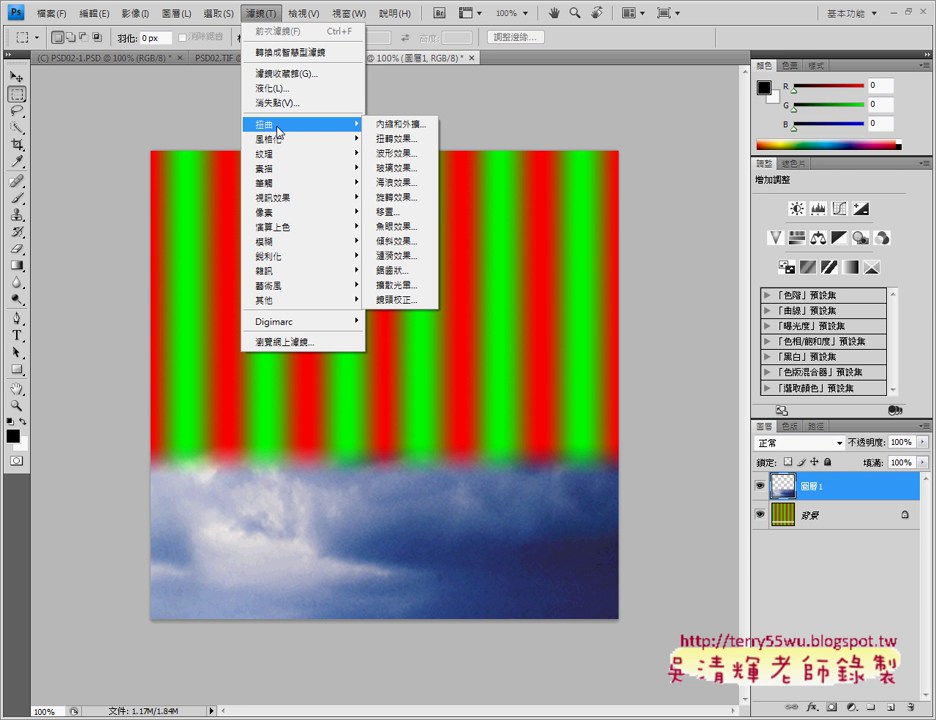
pyautogui.click(398, 271)
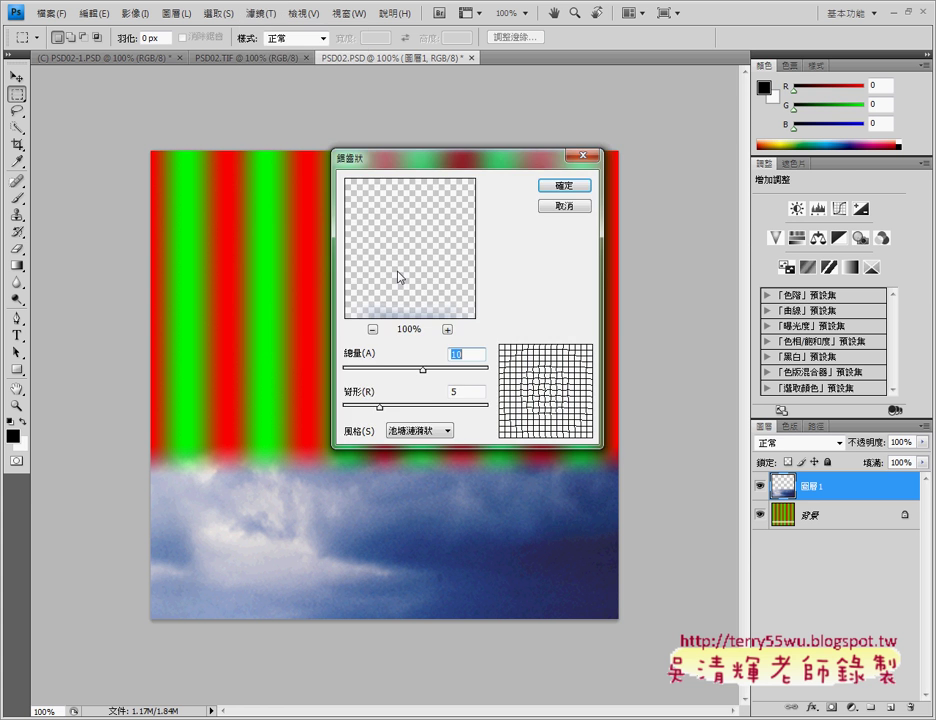
pyautogui.moveTo(506, 157); pyautogui.dragTo(694, 155)
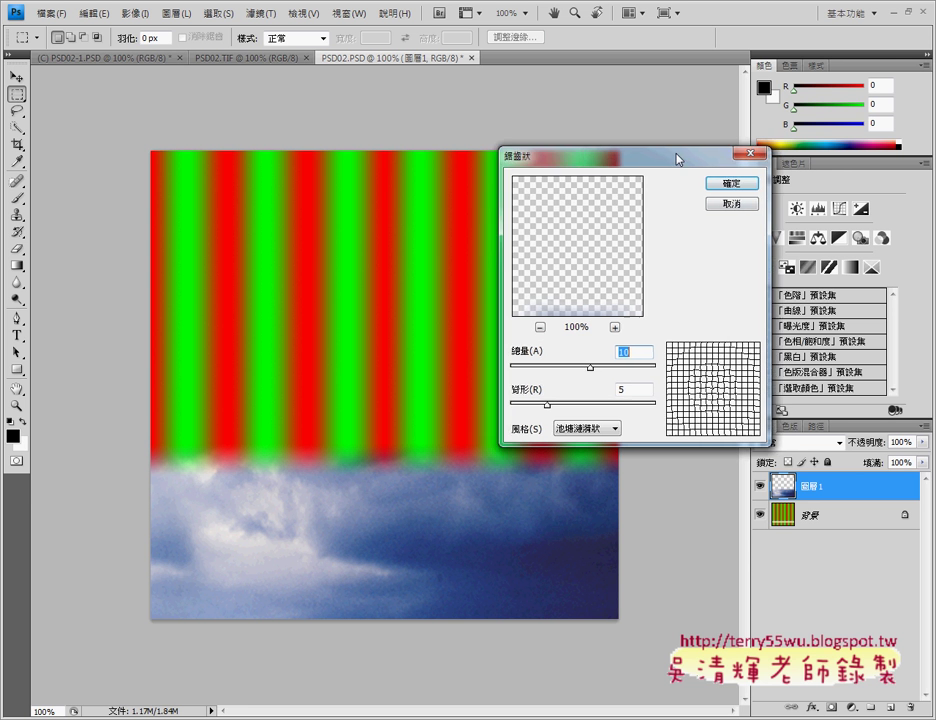
pyautogui.click(751, 189)
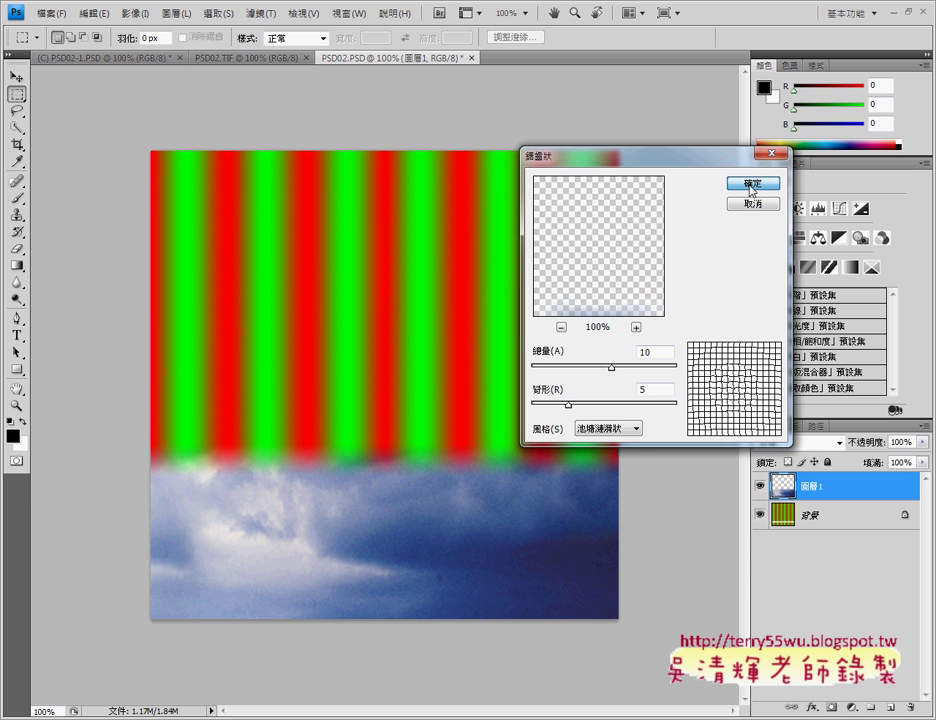
pyautogui.click(751, 186)
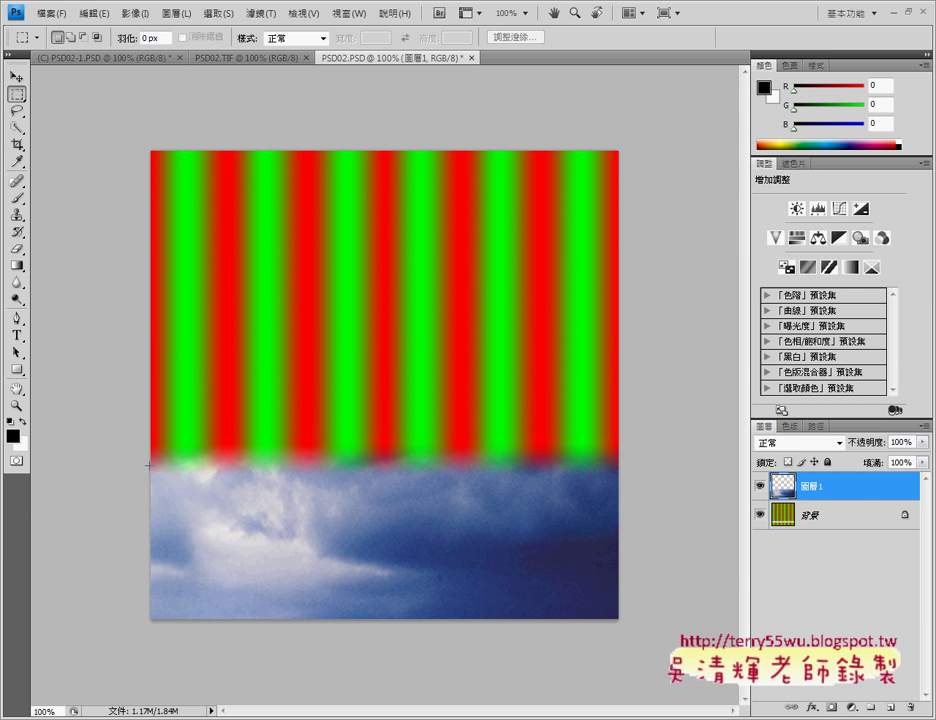
pyautogui.click(17, 97)
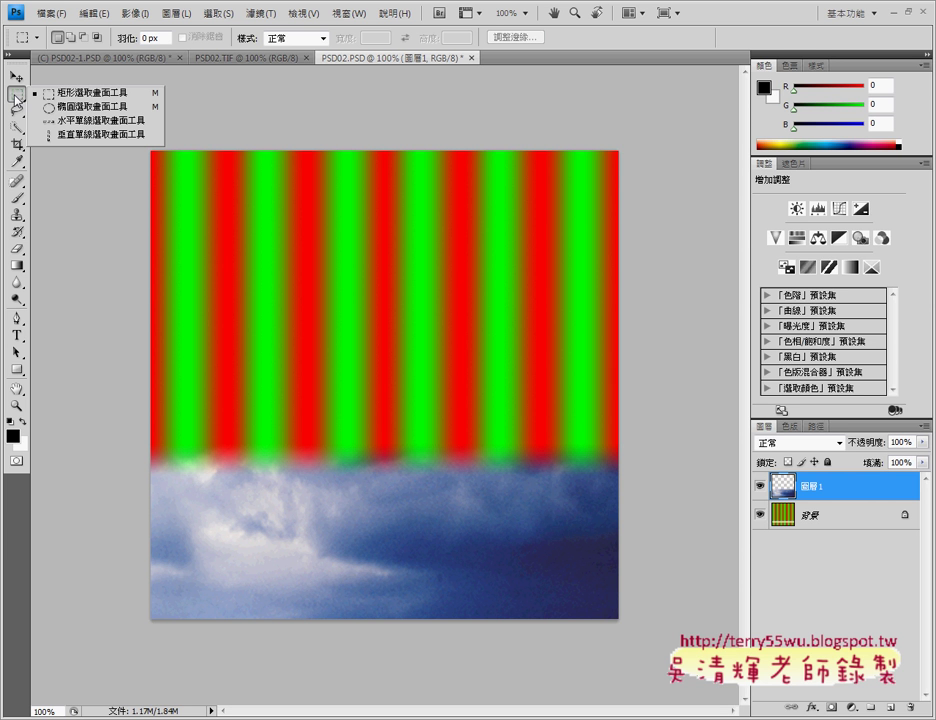
# Select the lower cloud area with a rectangular marquee and bring up the ZigZag filter.
pyautogui.click(82, 95)
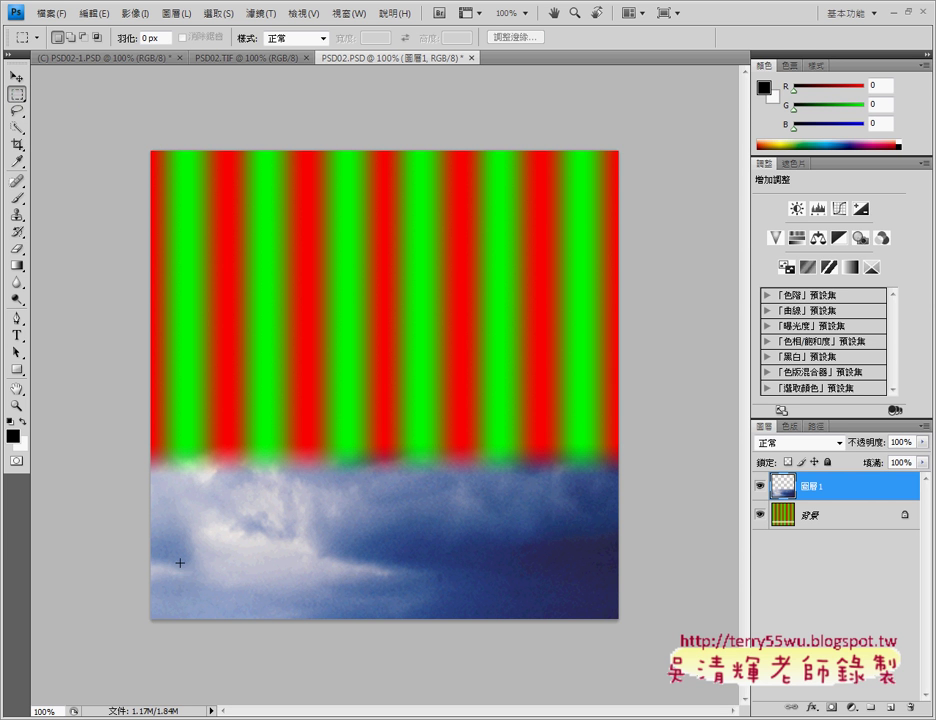
pyautogui.moveTo(377, 565); pyautogui.dragTo(632, 639)
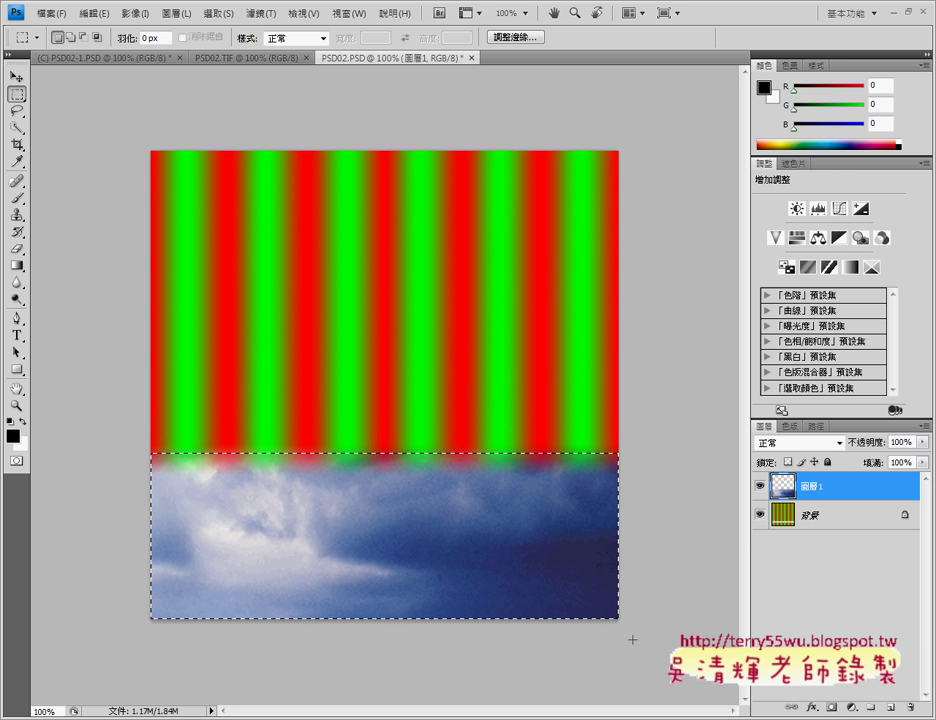
pyautogui.click(266, 20)
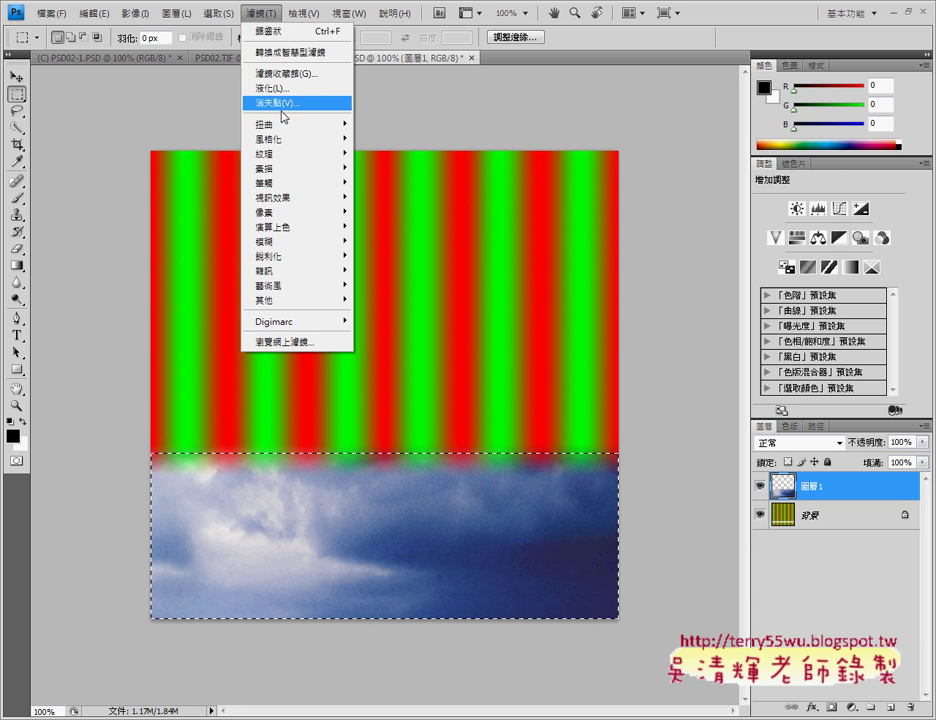
pyautogui.click(380, 270)
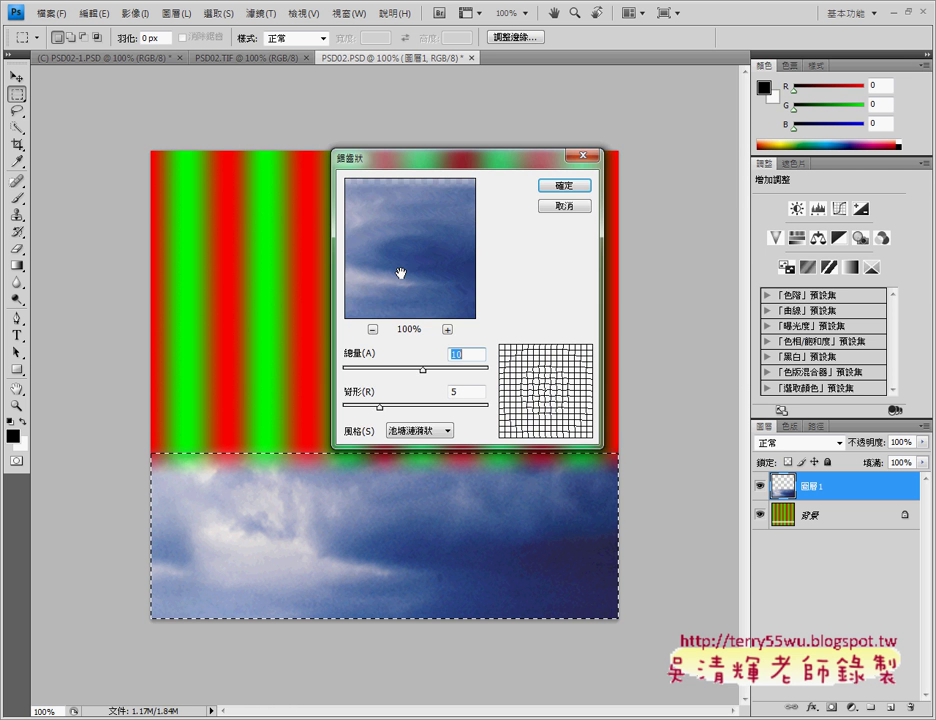
pyautogui.moveTo(463, 170); pyautogui.dragTo(657, 92)
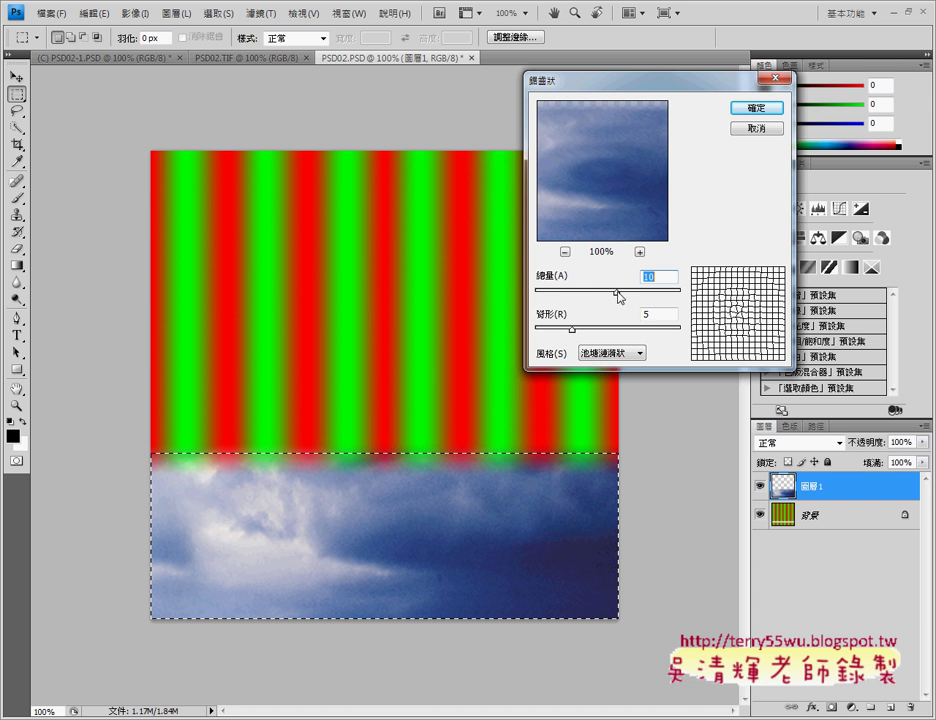
# Try several ZigZag amounts and styles, settling on Pond Ripples at amount 90.
pyautogui.moveTo(616, 290)
pyautogui.mouseDown()
pyautogui.moveTo(657, 298)
pyautogui.moveTo(606, 299)
pyautogui.moveTo(622, 300)
pyautogui.mouseUp()
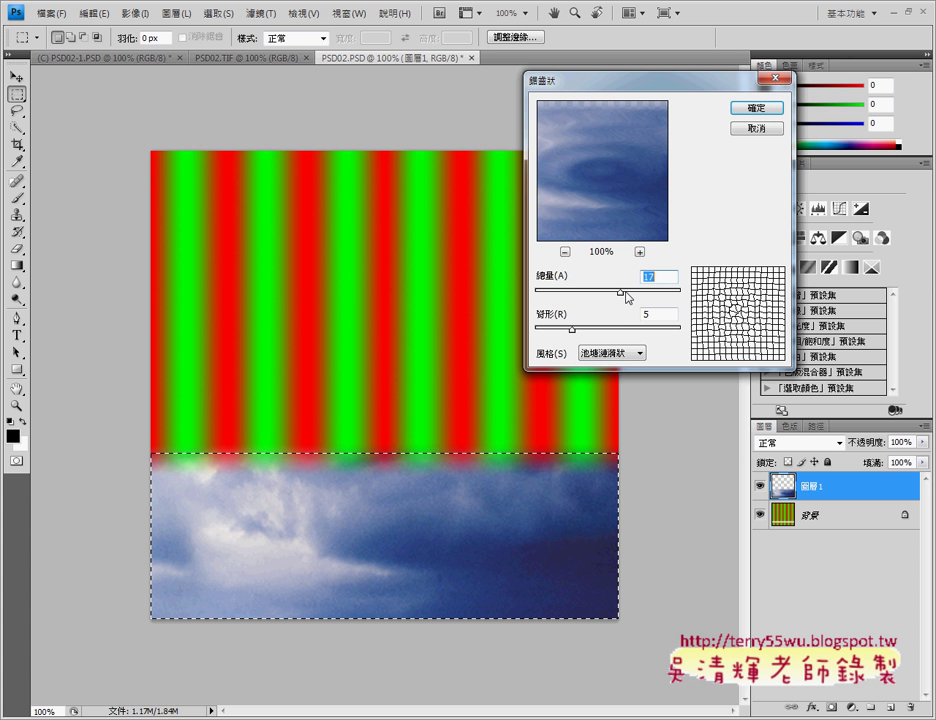
pyautogui.moveTo(625, 292); pyautogui.dragTo(660, 292)
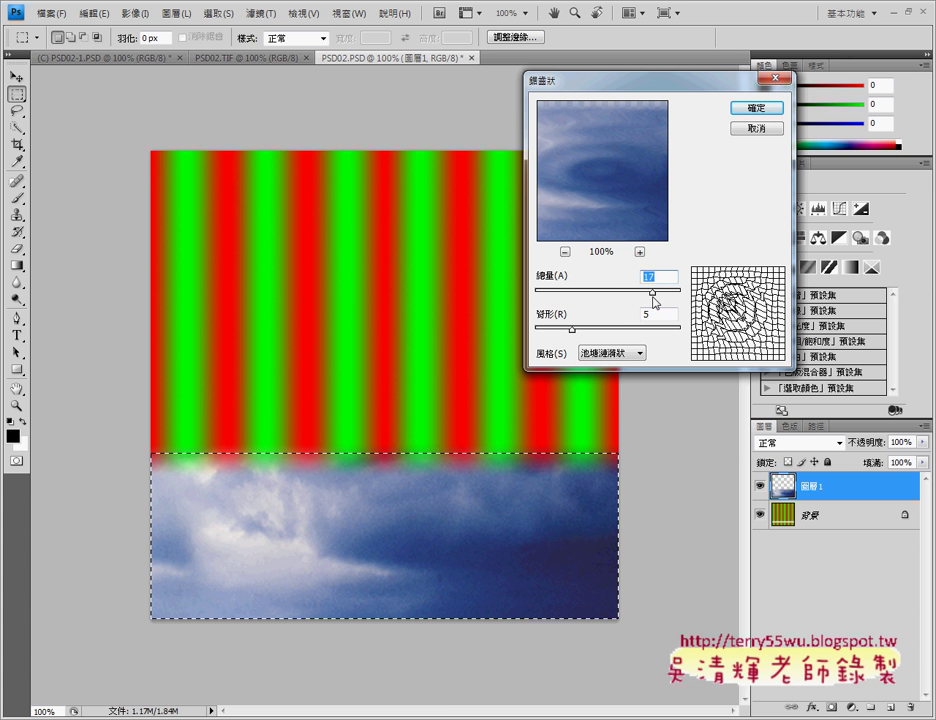
pyautogui.click(632, 358)
pyautogui.click(630, 358)
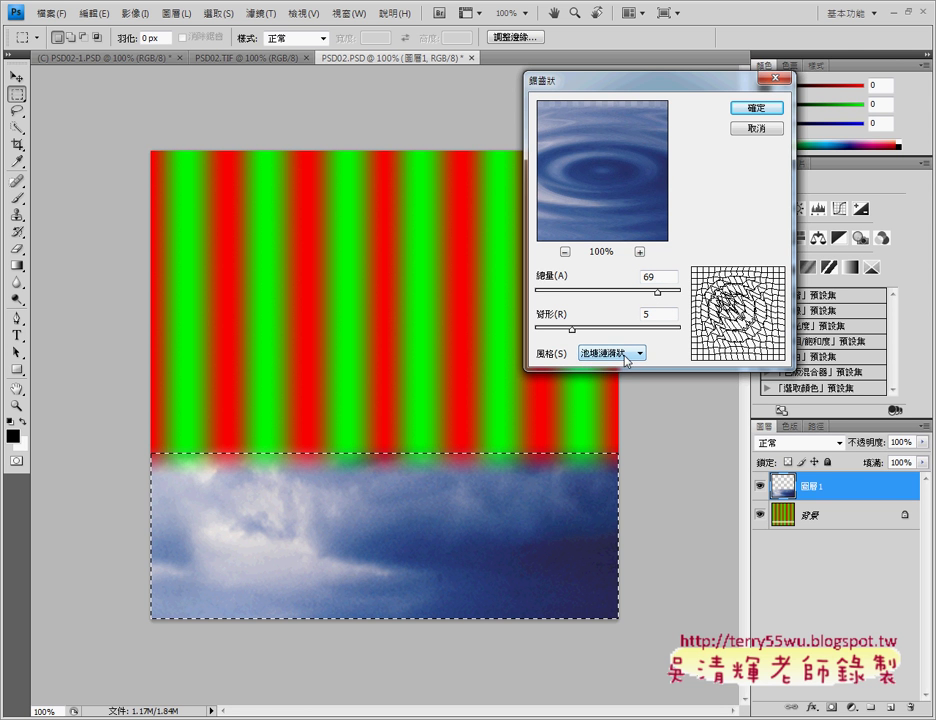
pyautogui.click(627, 356)
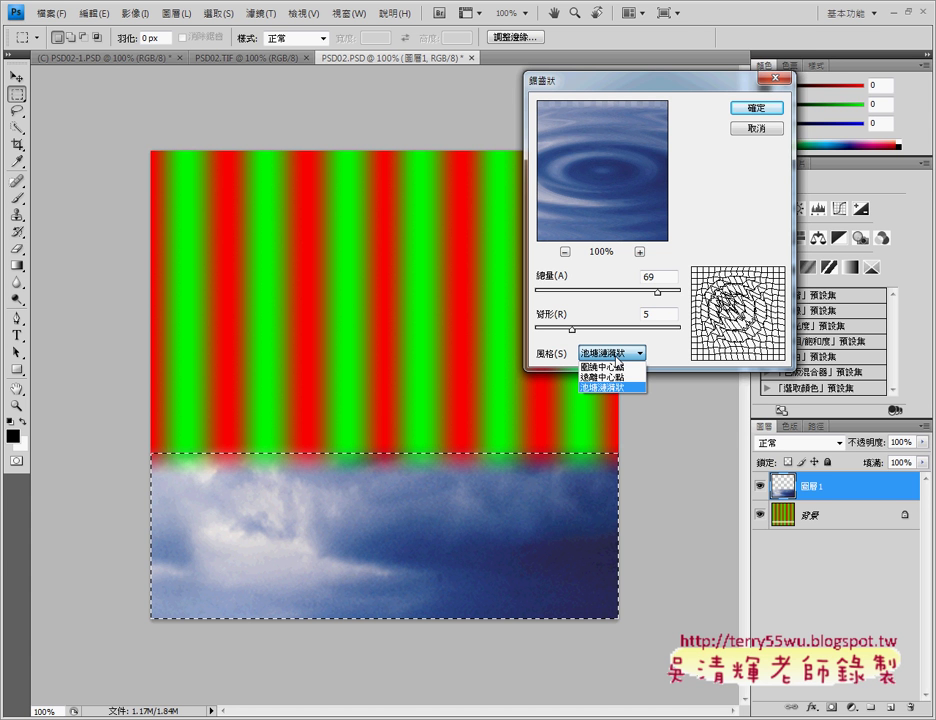
pyautogui.click(658, 292)
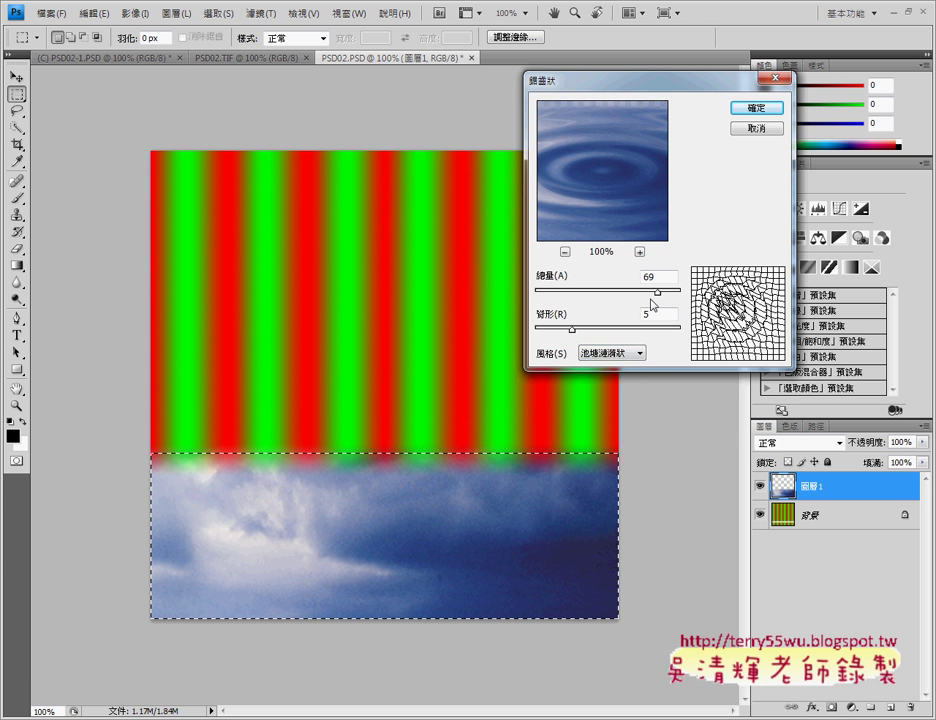
pyautogui.moveTo(657, 291); pyautogui.dragTo(591, 291)
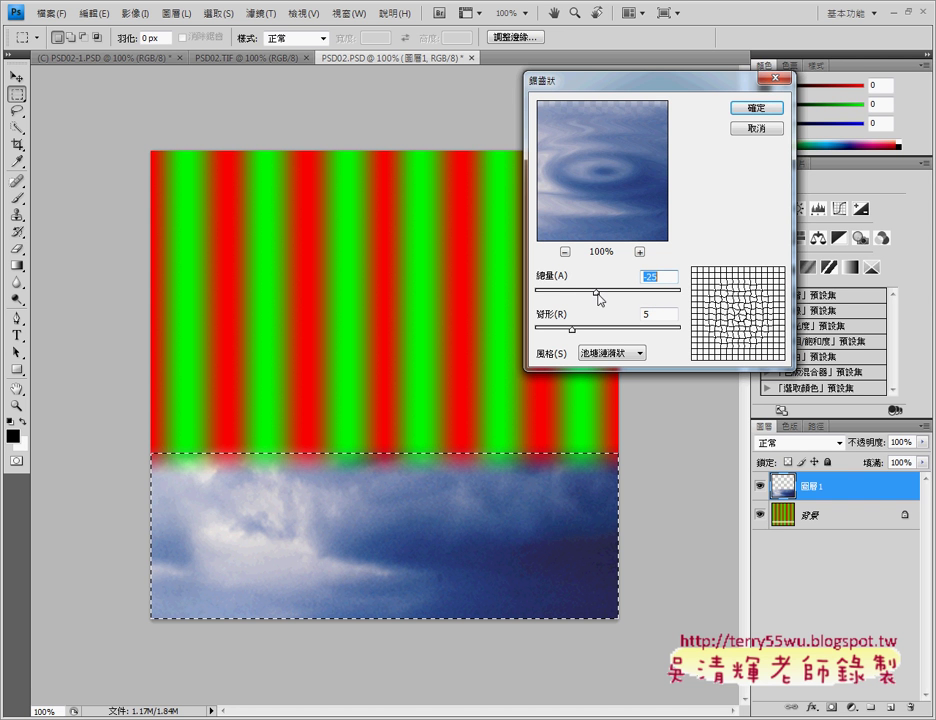
pyautogui.moveTo(600, 293); pyautogui.dragTo(677, 298)
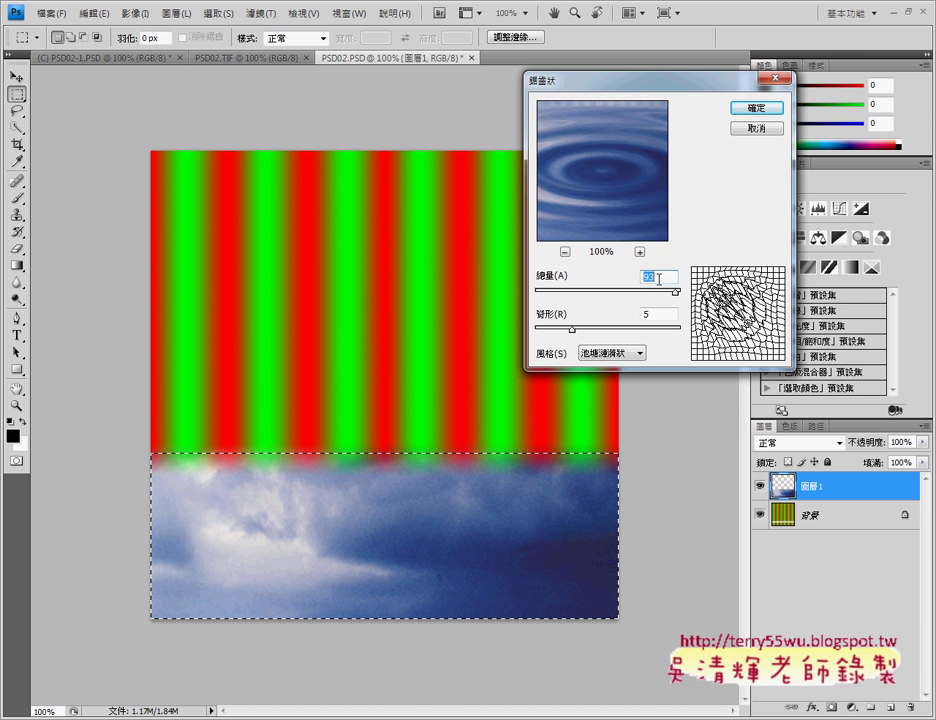
pyautogui.write('90')
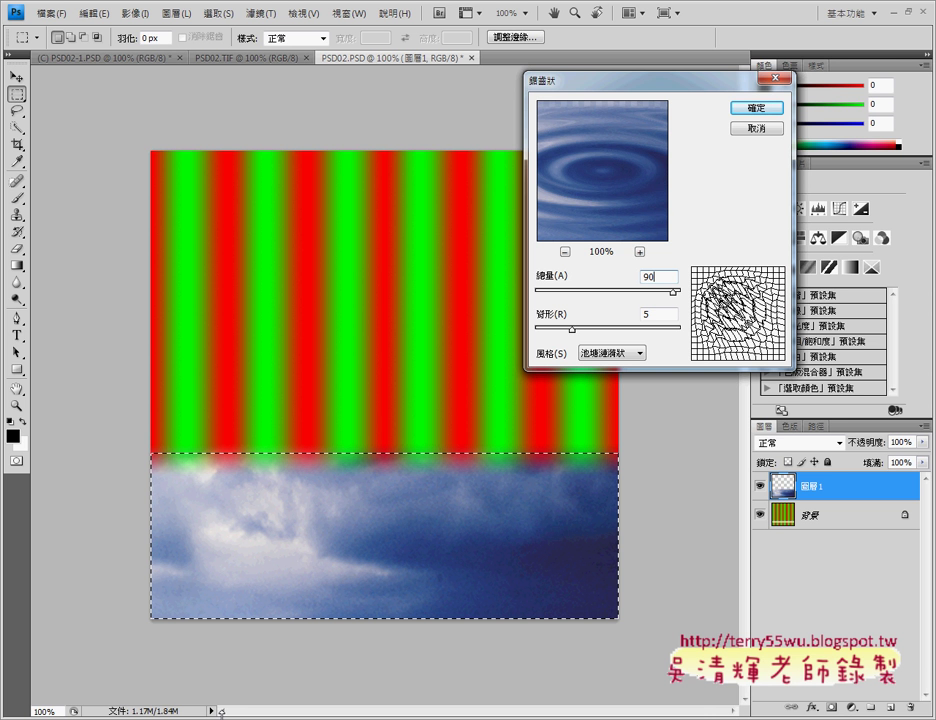
pyautogui.hotkey('alt', 'Tab')
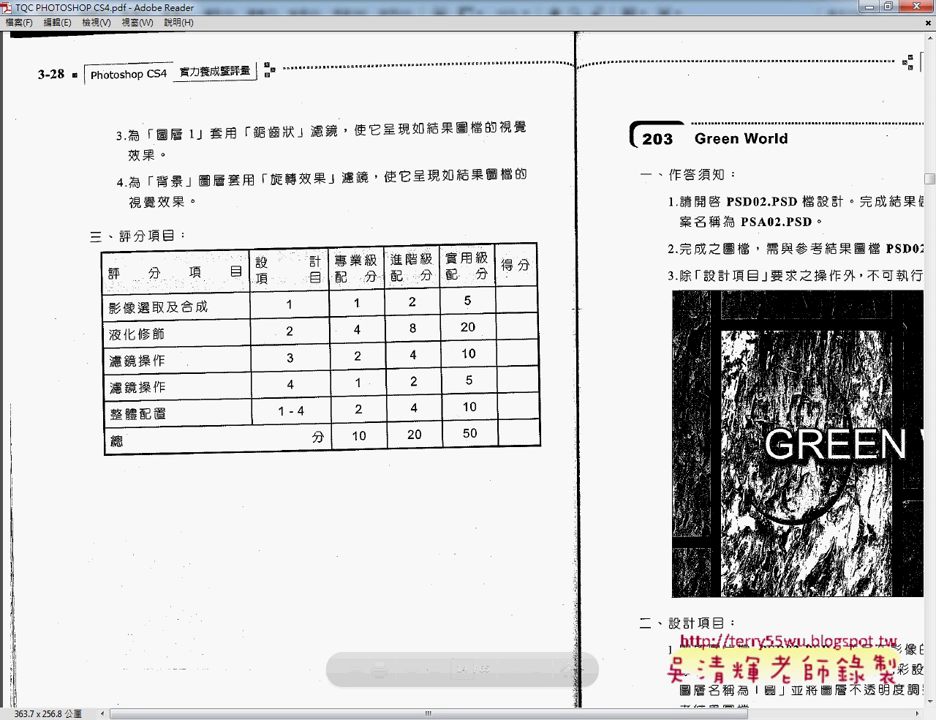
# Check the PDF's Layer 1 ZigZag requirement, then switch to the PSD02.TIF preview.
pyautogui.hotkey('alt', 'Tab')
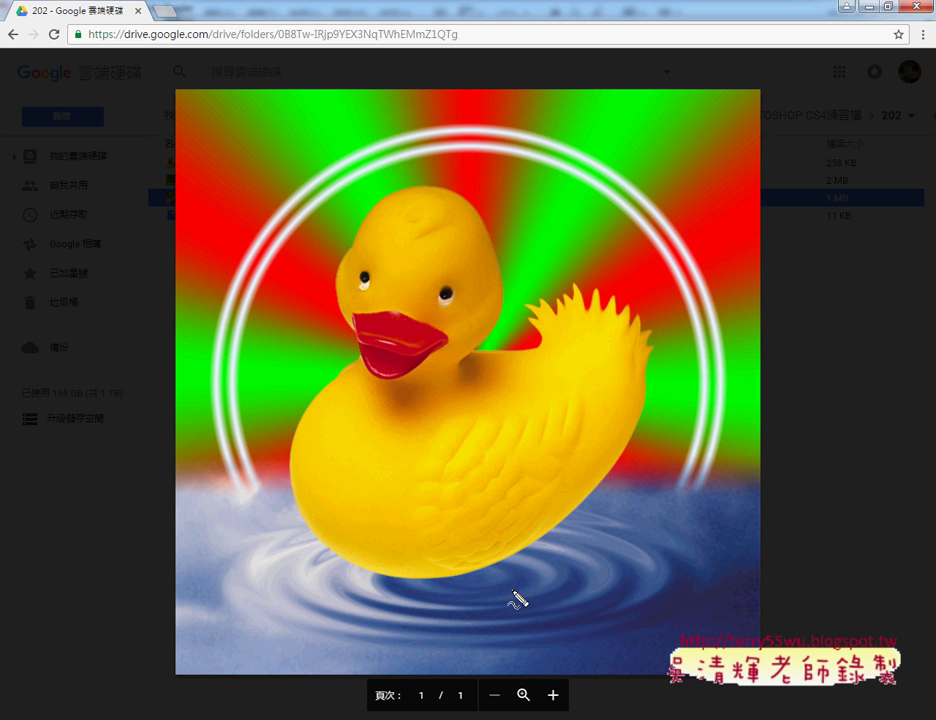
pyautogui.moveTo(502, 588); pyautogui.dragTo(613, 588)
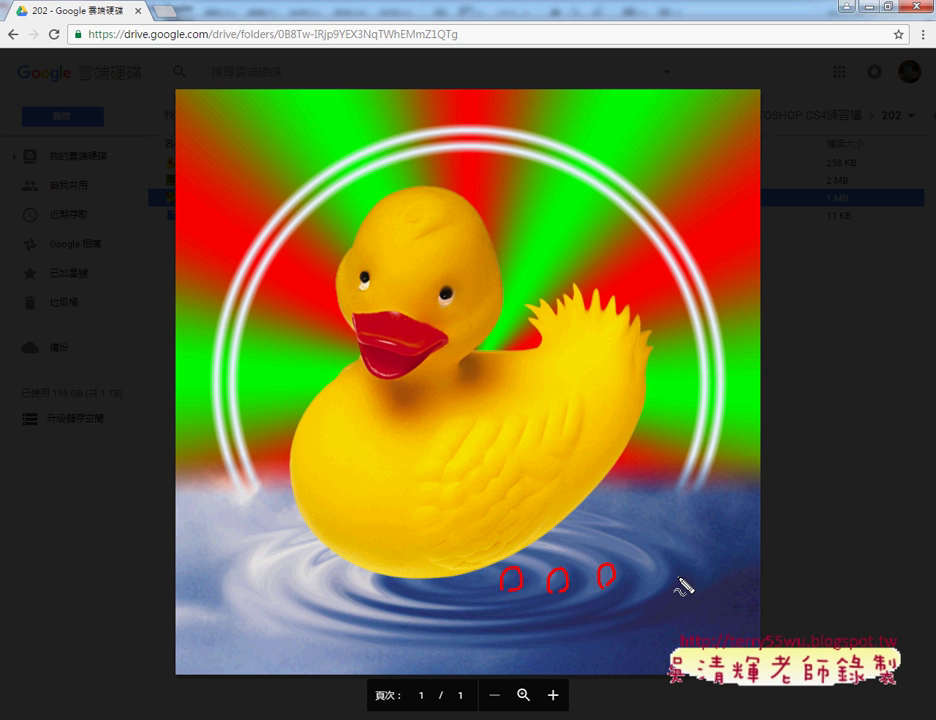
pyautogui.moveTo(665, 588); pyautogui.dragTo(683, 588)
pyautogui.moveTo(703, 592); pyautogui.dragTo(717, 591)
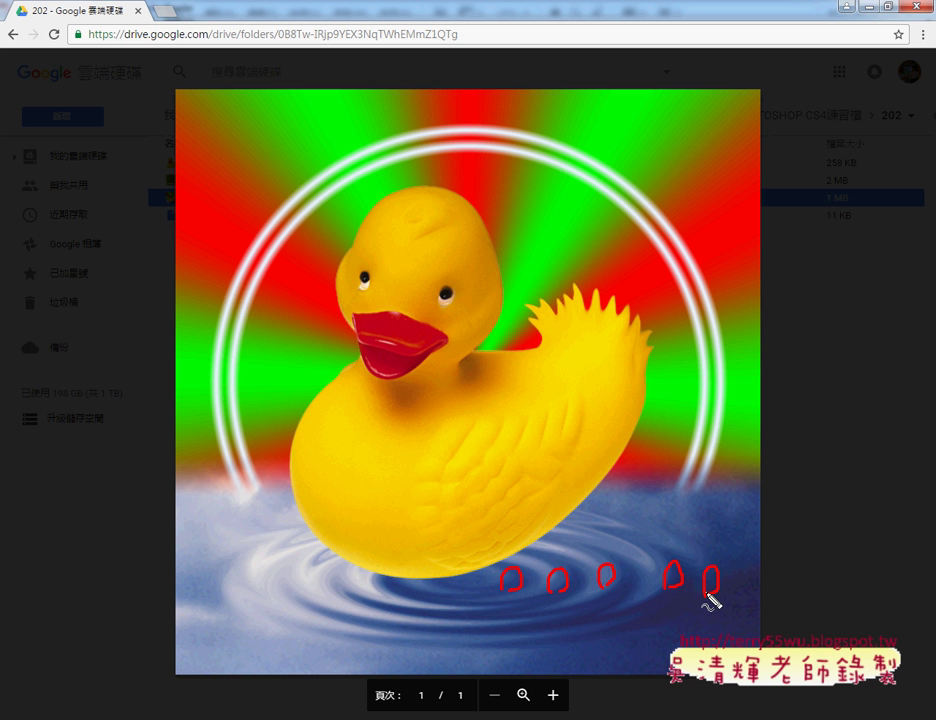
pyautogui.press('Escape')
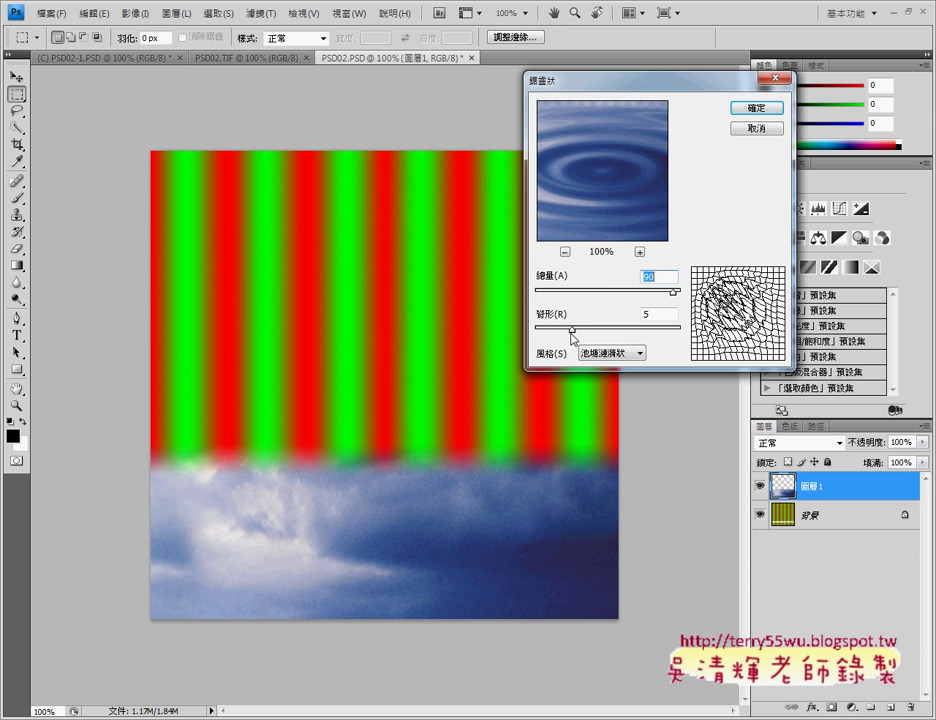
# Test ridges 7 and 13, then apply the amount-90 pond-ripple ZigZag with ridges 5.
pyautogui.moveTo(573, 329); pyautogui.dragTo(588, 330)
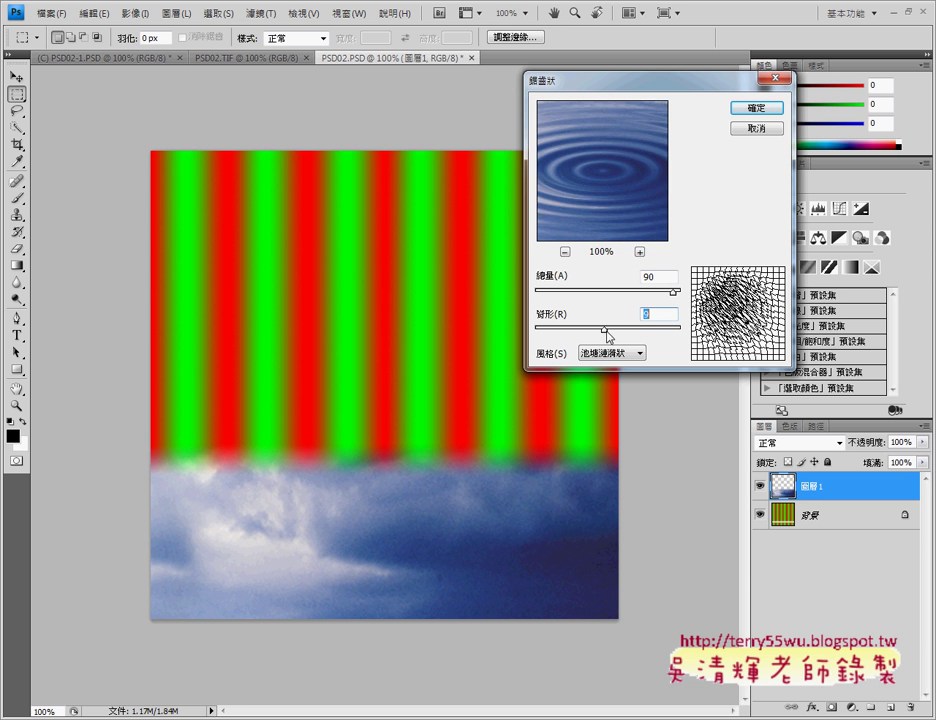
pyautogui.moveTo(590, 336); pyautogui.dragTo(628, 330)
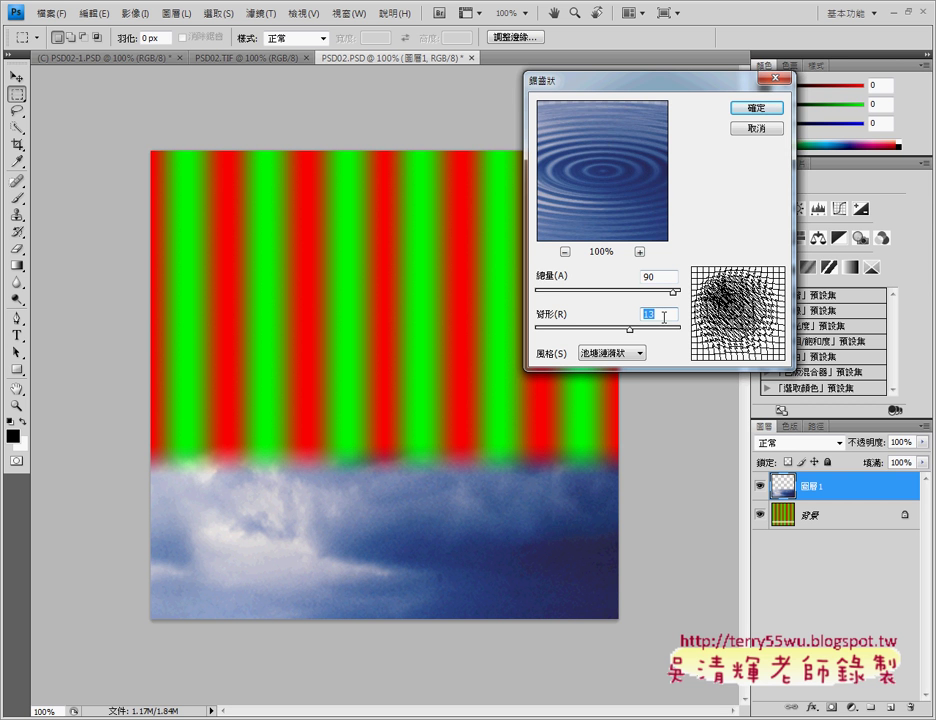
pyautogui.write('5')
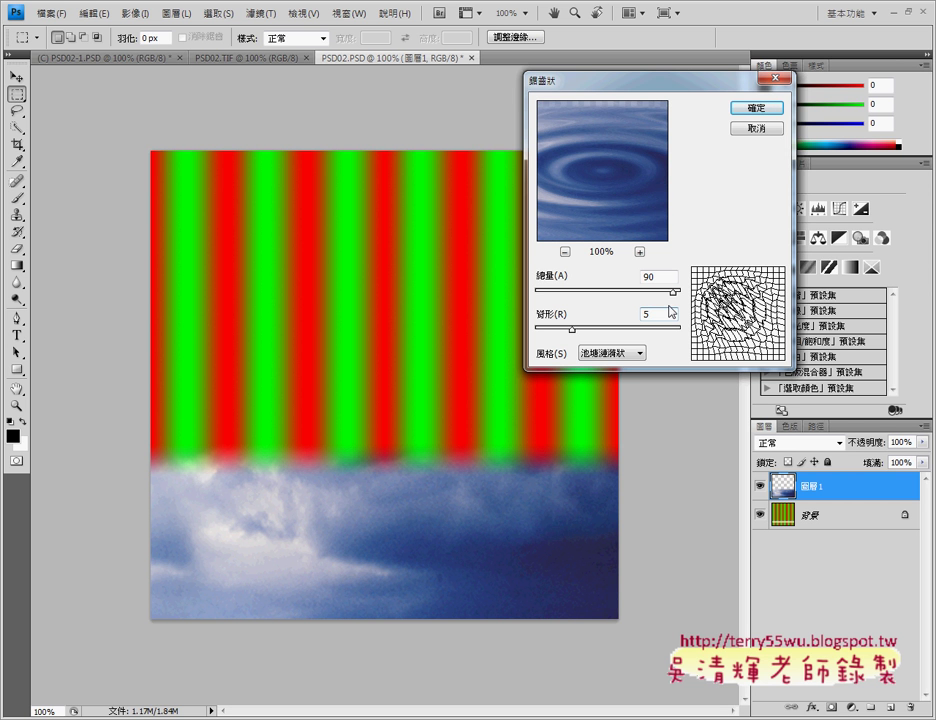
pyautogui.click(763, 108)
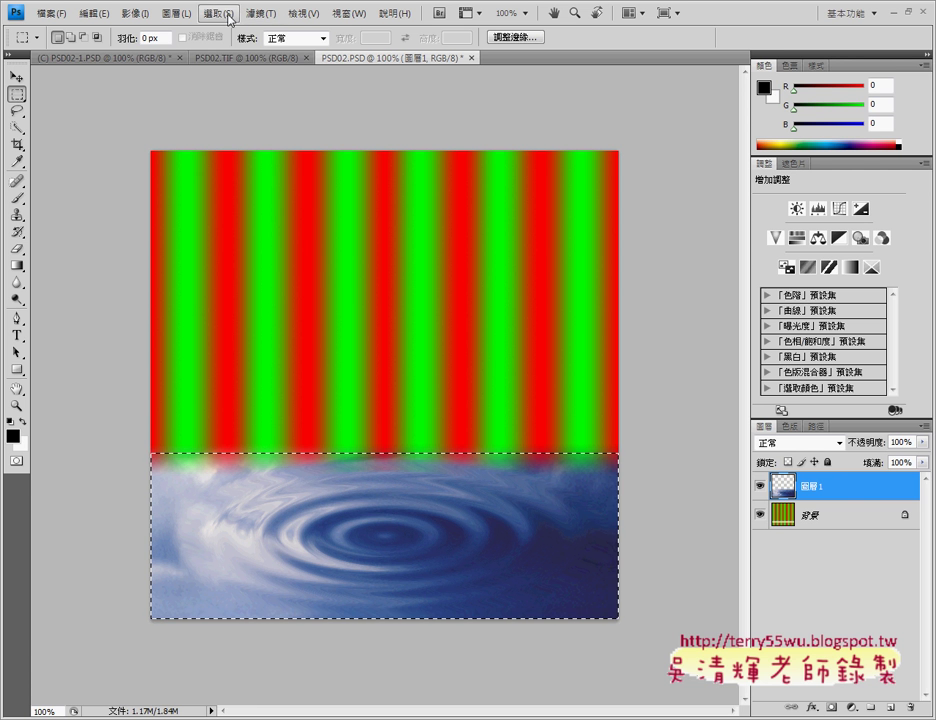
# Deselect the rippled water area, glance at PSD02-1.PSD, and return to PSD02.PSD.
pyautogui.click(218, 13)
pyautogui.click(230, 45)
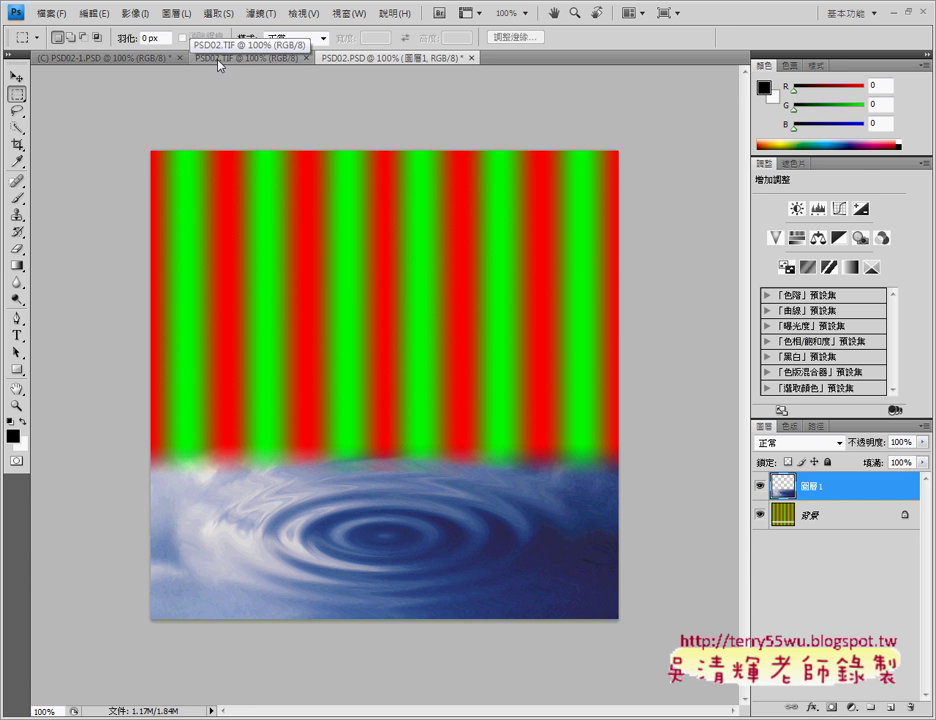
pyautogui.click(95, 57)
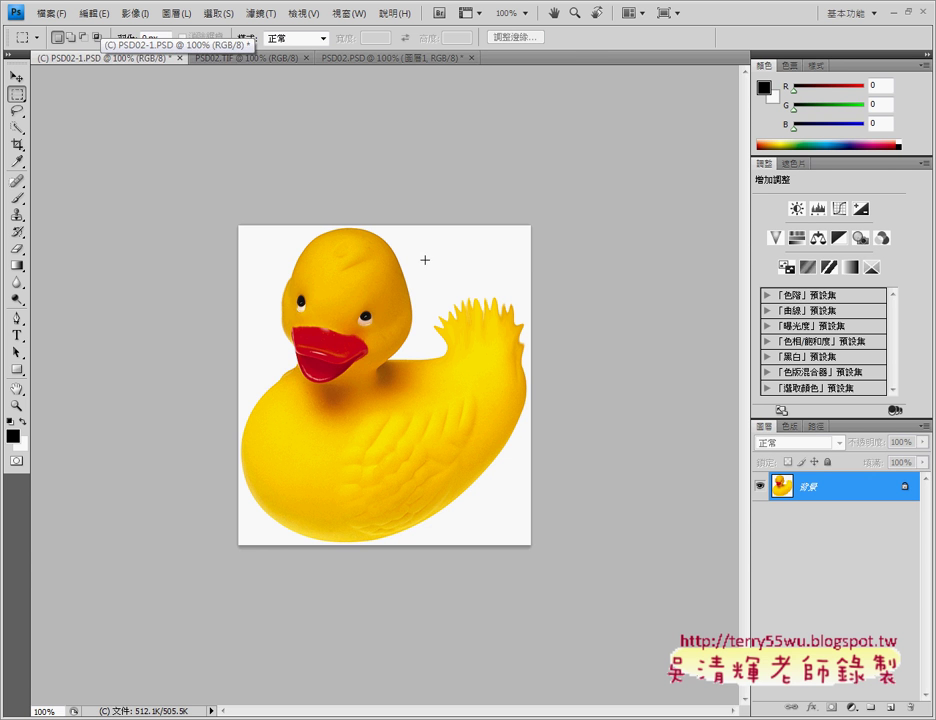
pyautogui.click(414, 60)
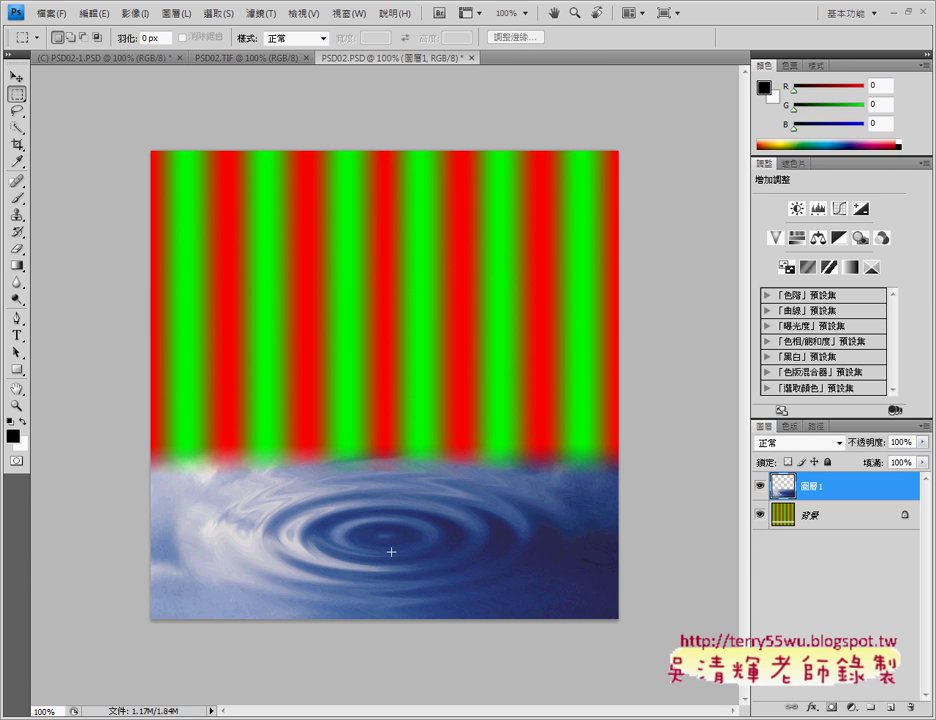